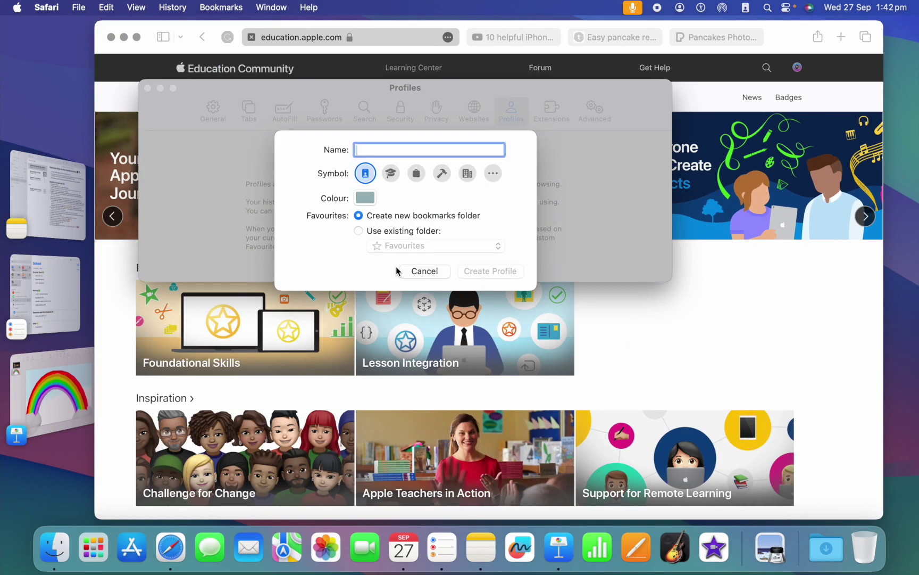
# Step: Create a School browser profile with the graduation cap symbol, a pink colour and a new bookmarks folder for favourites
pyautogui.click(391, 173)
pyautogui.click(372, 196)
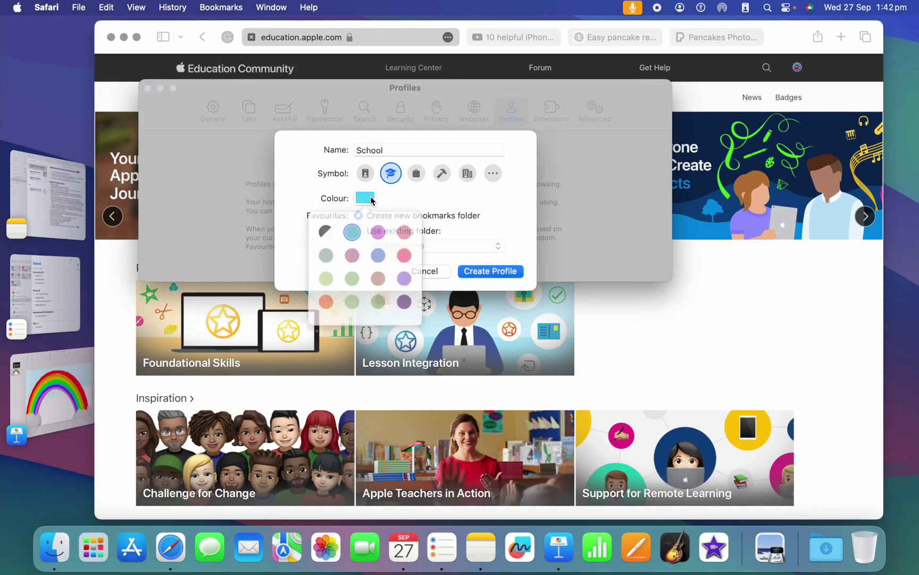
pyautogui.click(415, 272)
pyautogui.click(409, 230)
pyautogui.click(413, 246)
pyautogui.click(412, 250)
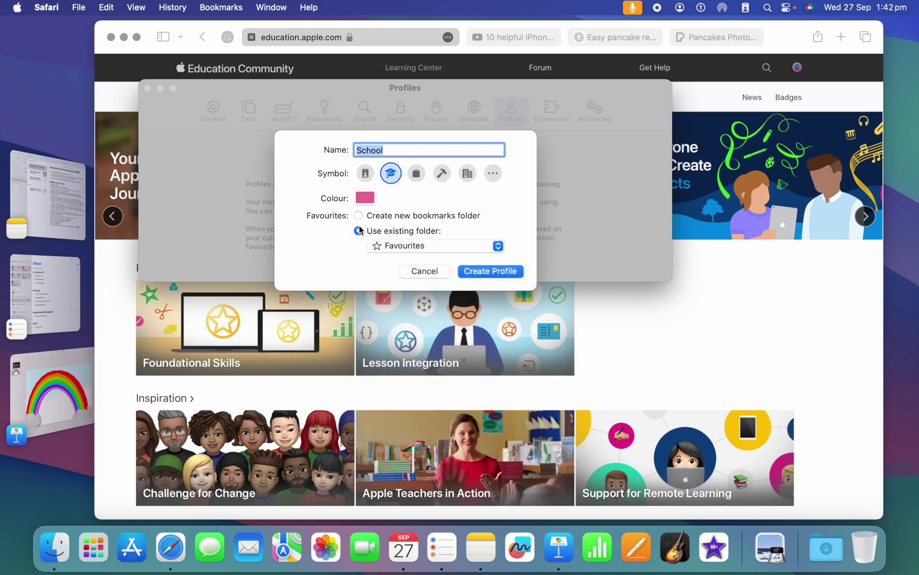
pyautogui.click(358, 215)
pyautogui.click(490, 271)
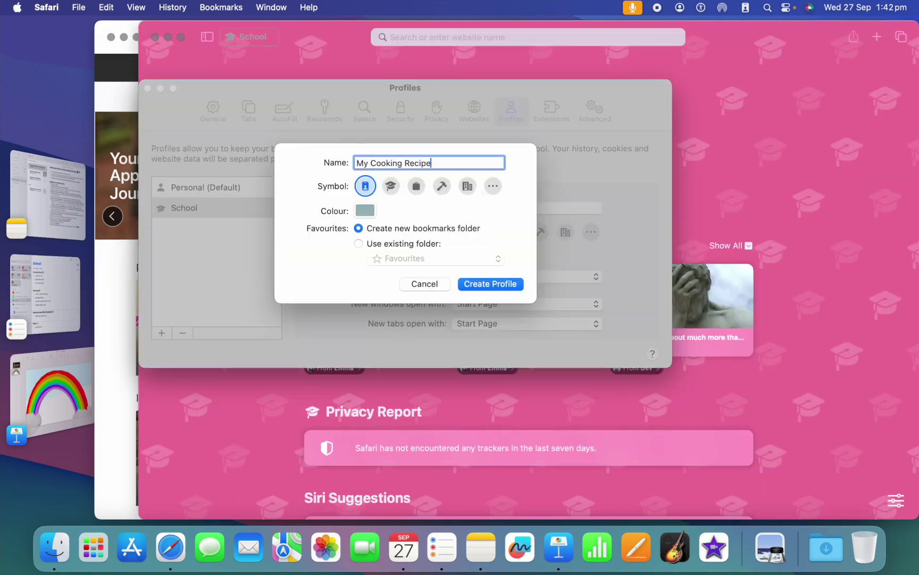
# Step: Create a second profile named My Cooking Recipes with the fork and knife symbol and a yellow colour
pyautogui.click(493, 186)
pyautogui.click(442, 263)
pyautogui.click(365, 210)
pyautogui.click(312, 315)
pyautogui.click(485, 285)
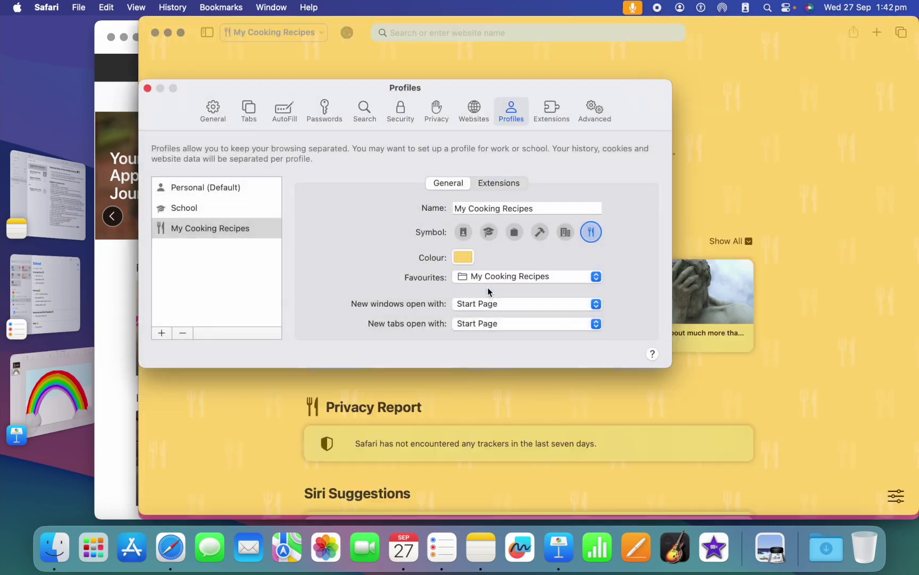
# Step: Open a new window for the School profile and switch to the My Cooking Recipes window
pyautogui.click(273, 33)
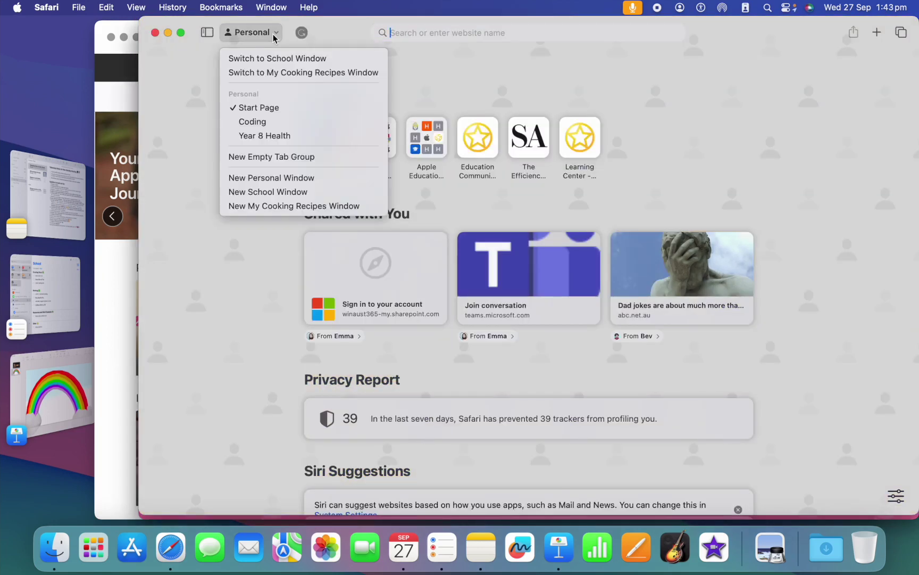
pyautogui.click(276, 195)
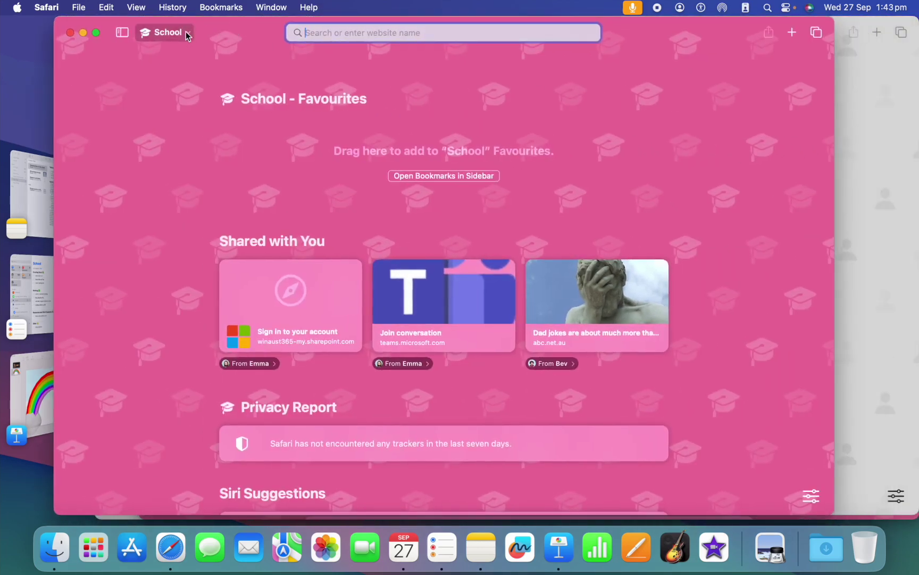
pyautogui.click(185, 32)
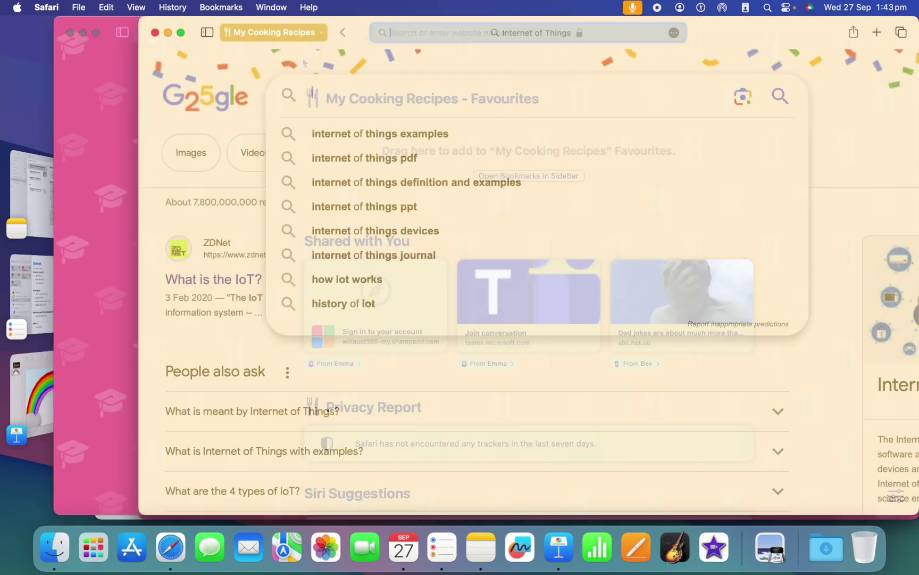
# Step: Search the web for pancake recipes in the My Cooking Recipes window and open the recipe on taste.com.au
pyautogui.write('ek')
pyautogui.press('BackSpace')
pyautogui.press('BackSpace')
pyautogui.press('BackSpace')
pyautogui.write('ke recipes')
pyautogui.press('Return')
pyautogui.scroll(-6, 311, 188)
pyautogui.click(273, 281)
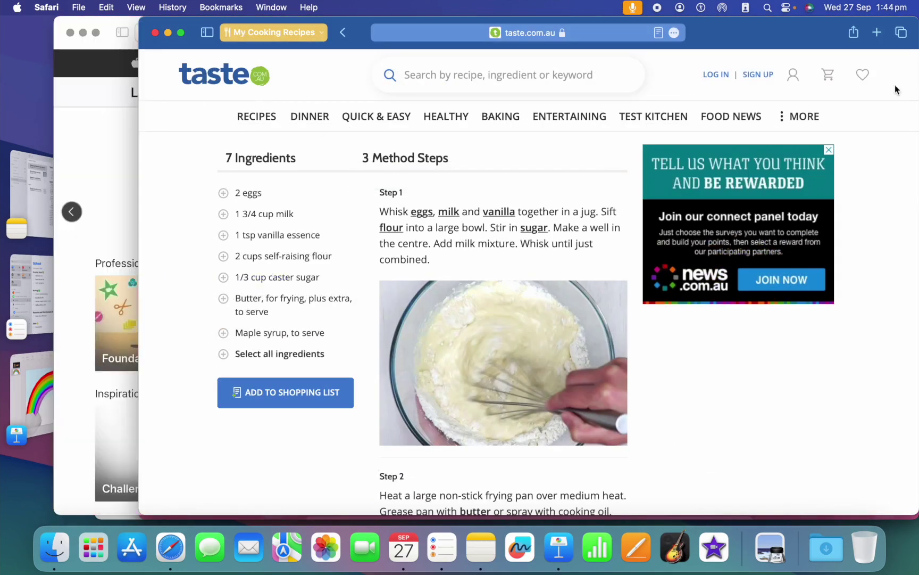
# Step: Bring the School profile window to the front and return to the My Cooking Recipes window
pyautogui.click(102, 99)
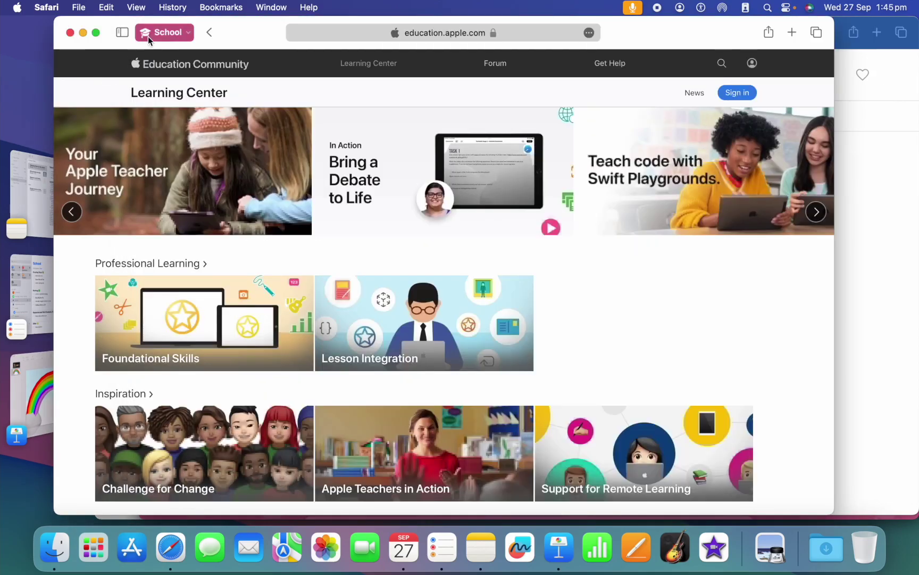
pyautogui.click(846, 77)
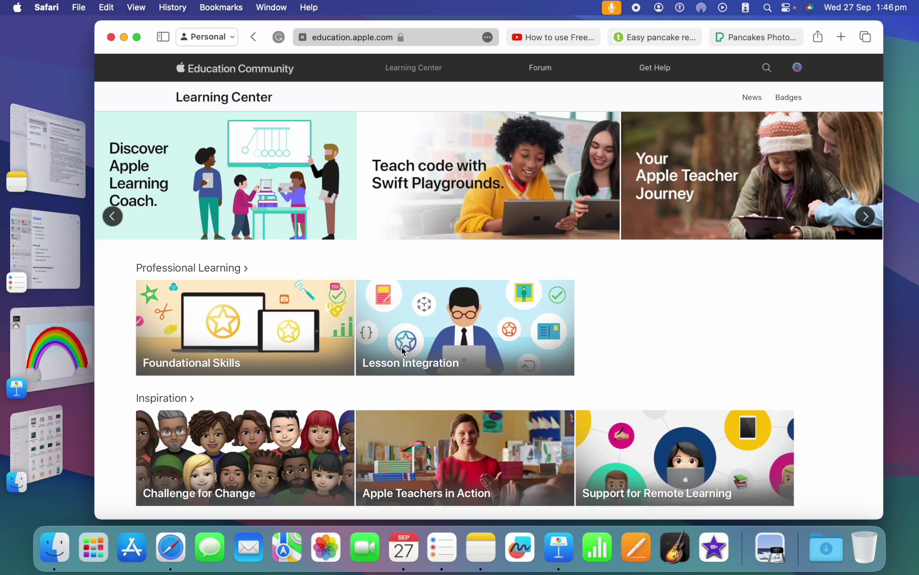
# Step: Add the Learning Center - Apple Education Community page to the Dock as a web app and launch it
pyautogui.click(80, 7)
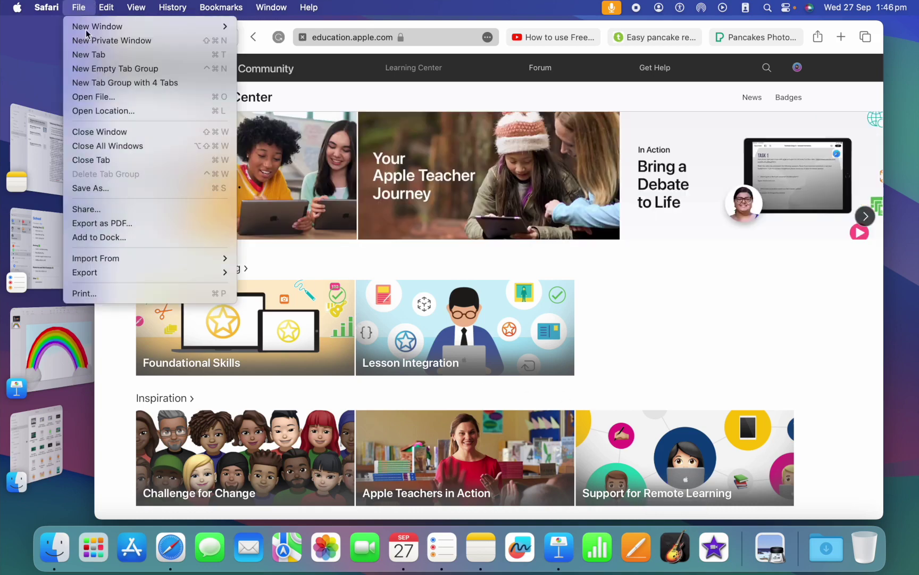
pyautogui.click(123, 237)
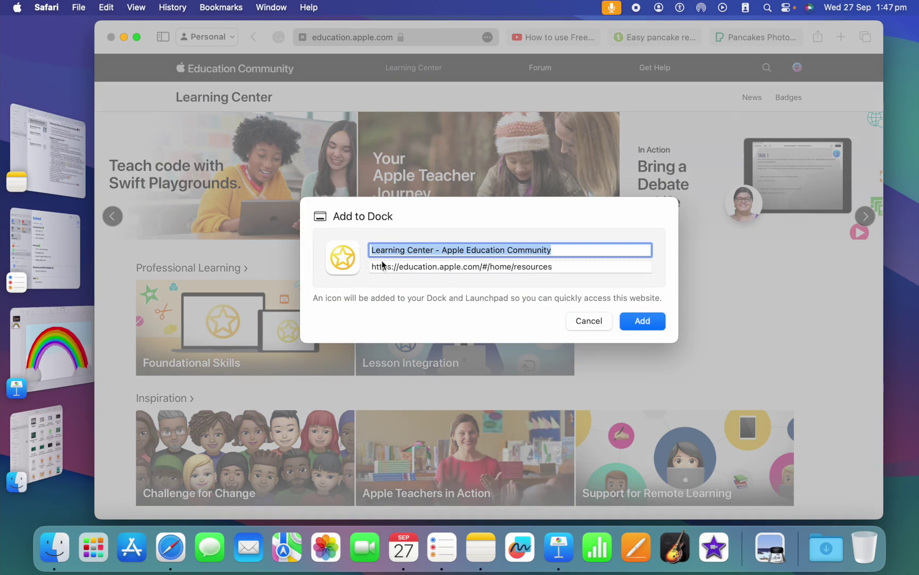
pyautogui.click(634, 322)
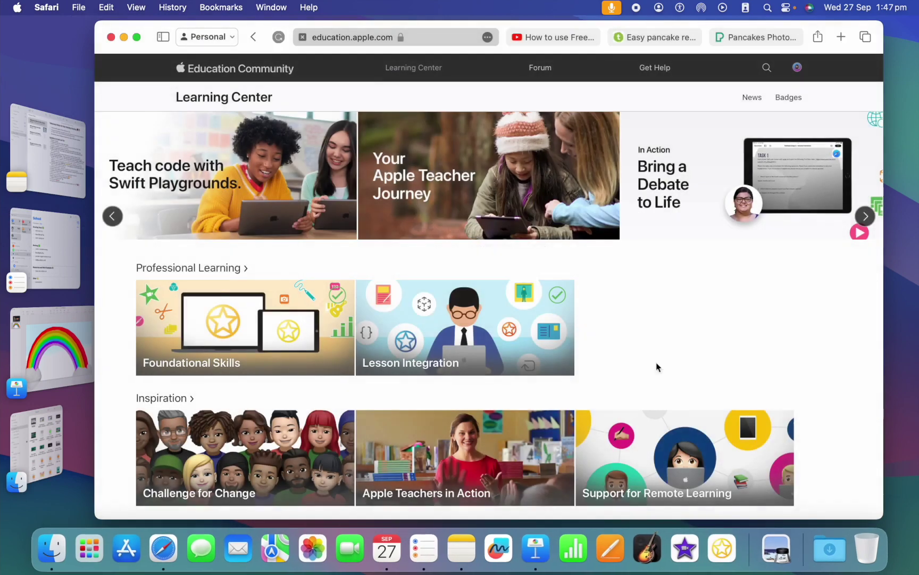
pyautogui.click(728, 554)
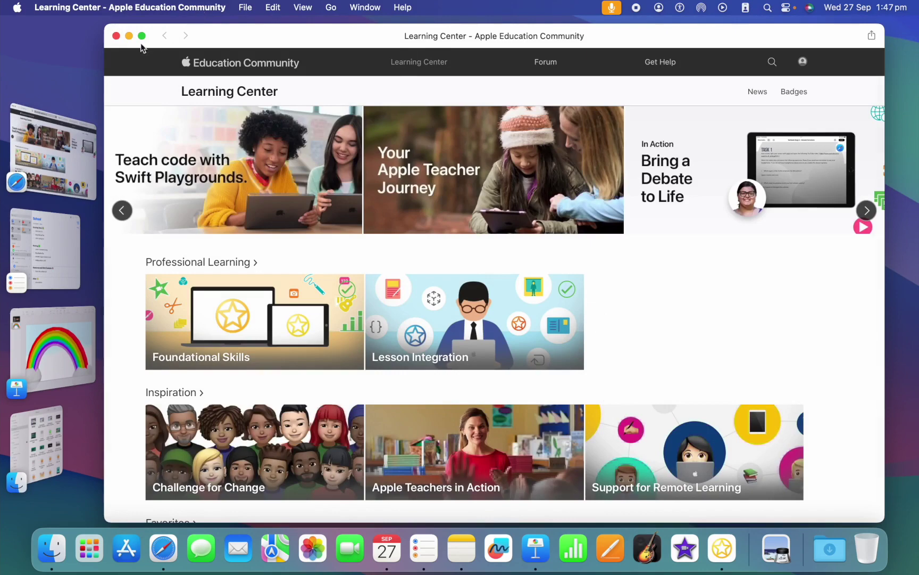
# Step: Quit the Learning Center web app and remove it from the Dock, and relaunch it from Launchpad
pyautogui.press('super+q')
pyautogui.moveTo(722, 548); pyautogui.dragTo(714, 399)
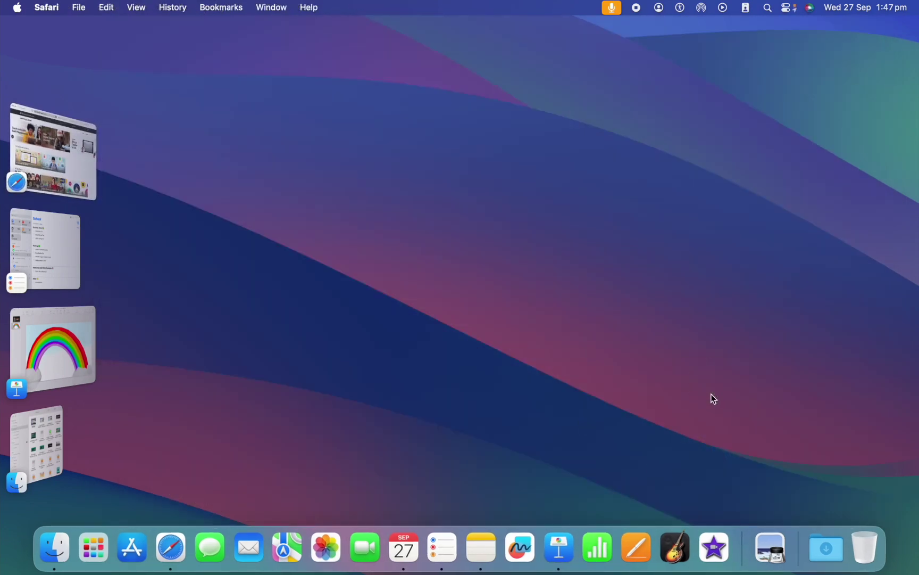
pyautogui.click(94, 532)
pyautogui.click(113, 435)
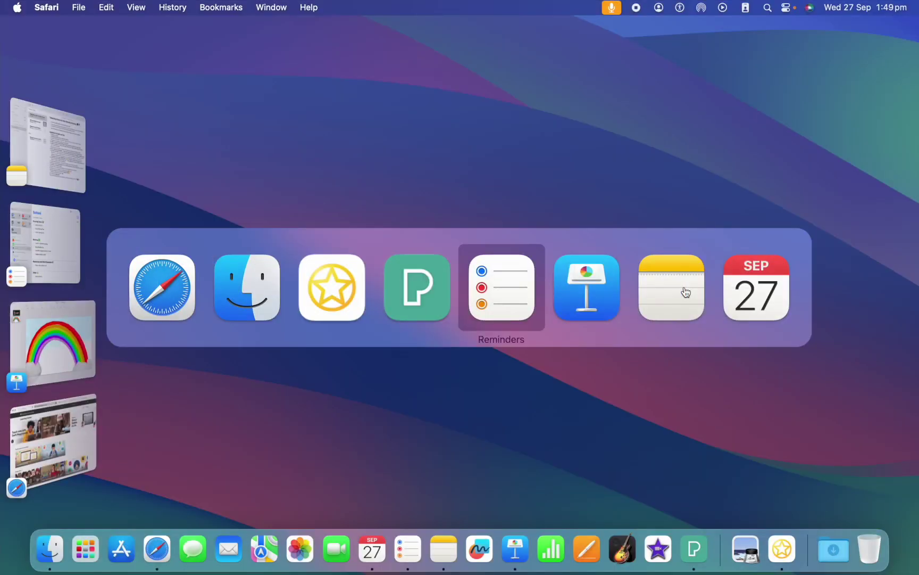
# Step: Cycle through the running apps in the app switcher
pyautogui.press('super+Tab')
pyautogui.press('super+Tab')
pyautogui.press('super+Tab')
pyautogui.press('super+Tab')
pyautogui.press('super+Tab')
pyautogui.press('super+Tab')
pyautogui.press('super+Tab')
pyautogui.press('super+Tab')
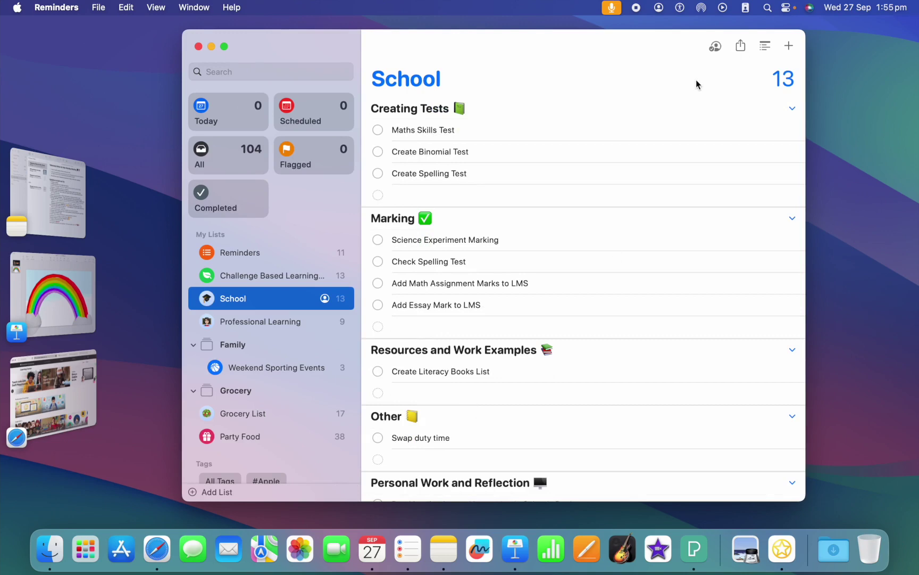
# Step: Create a new reminders list named Start of Year Prep with a yellow colour and the graduation cap icon
pyautogui.scroll(-5, 682, 406)
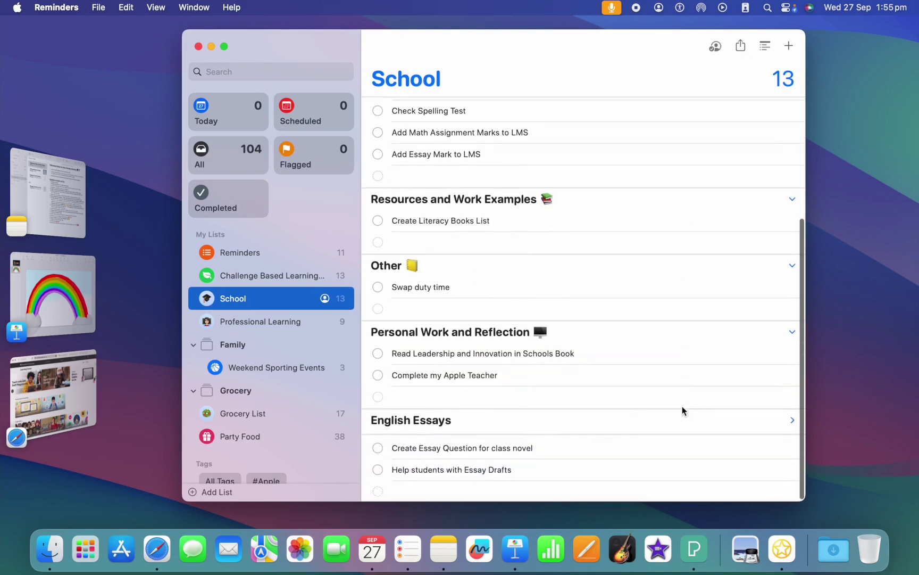
pyautogui.click(219, 494)
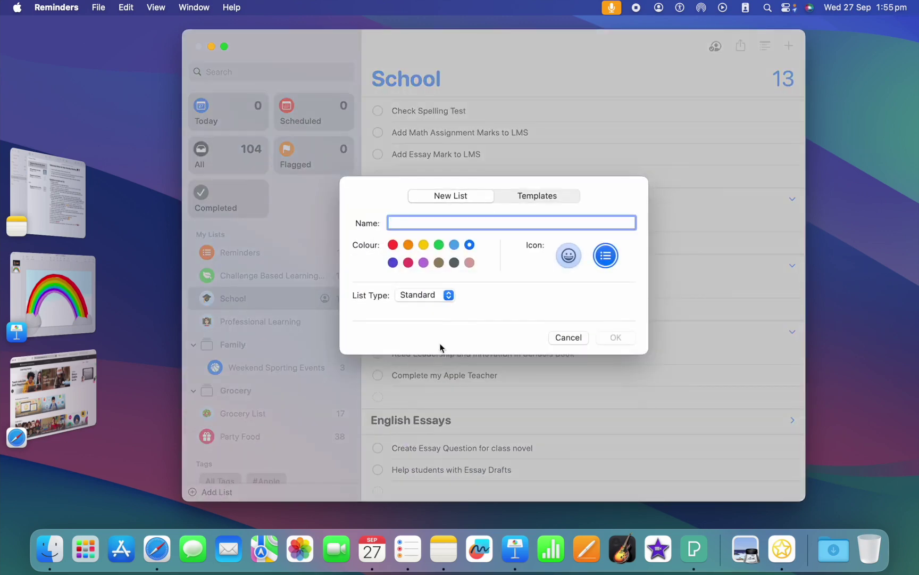
pyautogui.write('Start of Ye')
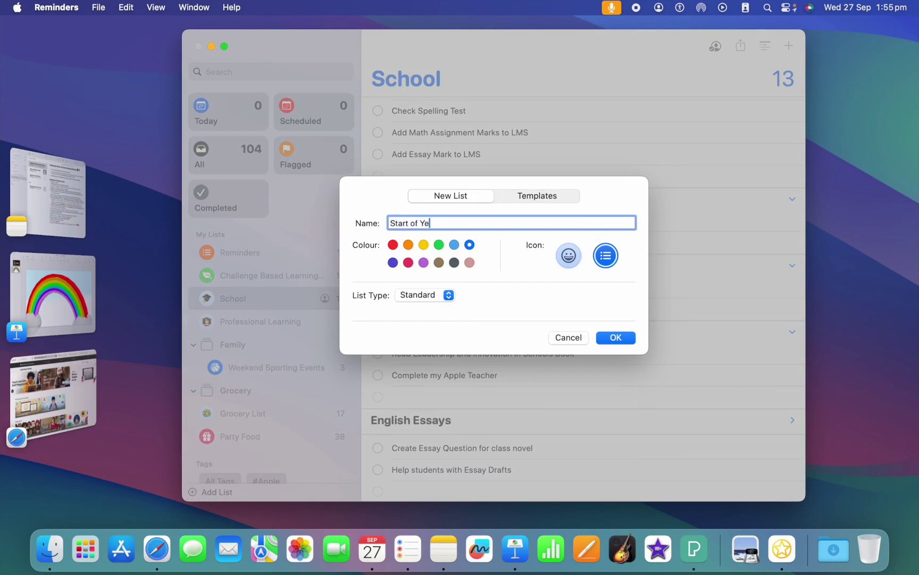
pyautogui.click(605, 255)
pyautogui.click(719, 343)
pyautogui.click(423, 244)
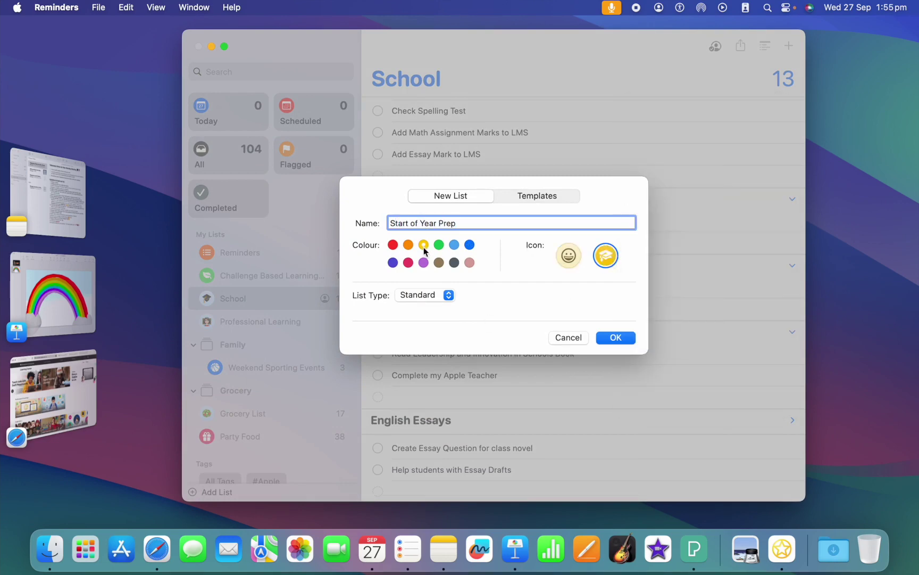
pyautogui.click(623, 340)
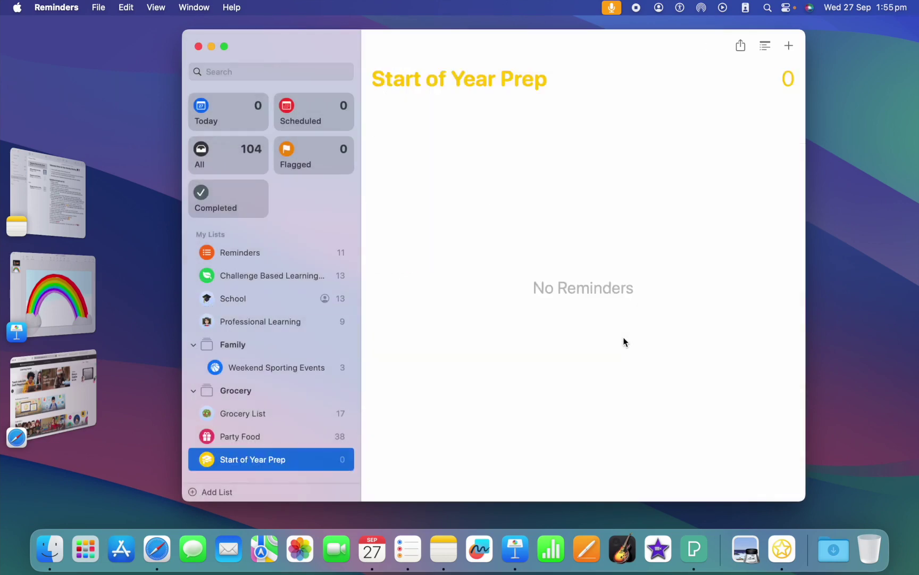
# Step: Add the reminders Create Reading Corner, Create Seating Chart, Buy Supplies for Reading Corner and Create Family Welcome Pack to the new list
pyautogui.click(789, 46)
pyautogui.write('Create Reading Corner')
pyautogui.press('Return')
pyautogui.write('Create Seating Chart')
pyautogui.press('Return')
pyautogui.write('Buy Supplies for Reading Corner')
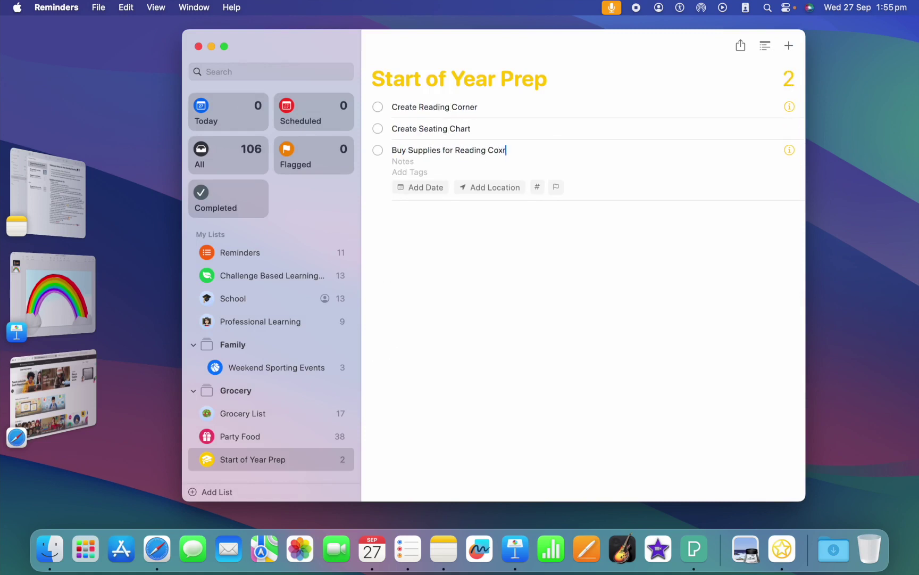
pyautogui.press('Return')
pyautogui.write('Create Family Welcome Pack')
pyautogui.press('Return')
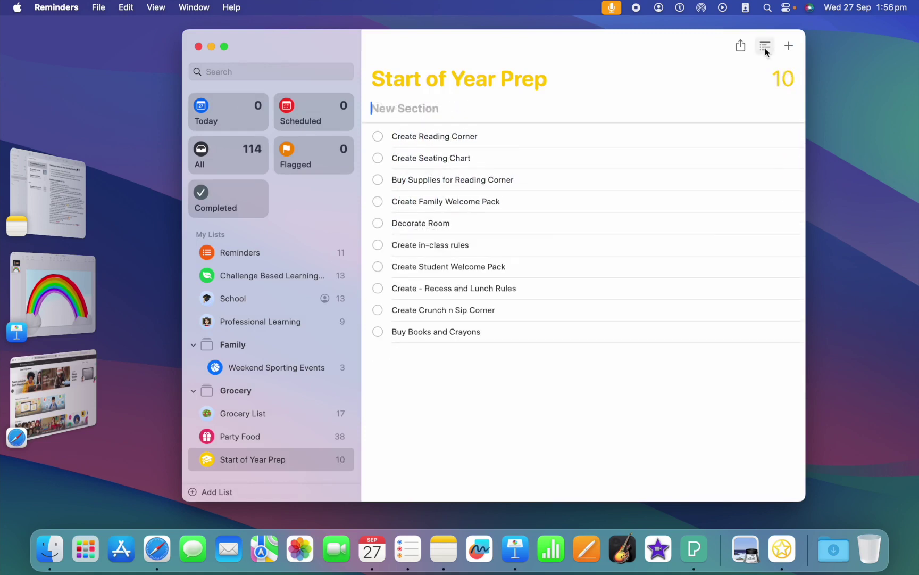
# Step: Add the sections Buy Supplies, Create Rules and Guidance, Welcome Packs and Classroom Setup to the Start of Year Prep list
pyautogui.write('Buy Supplies')
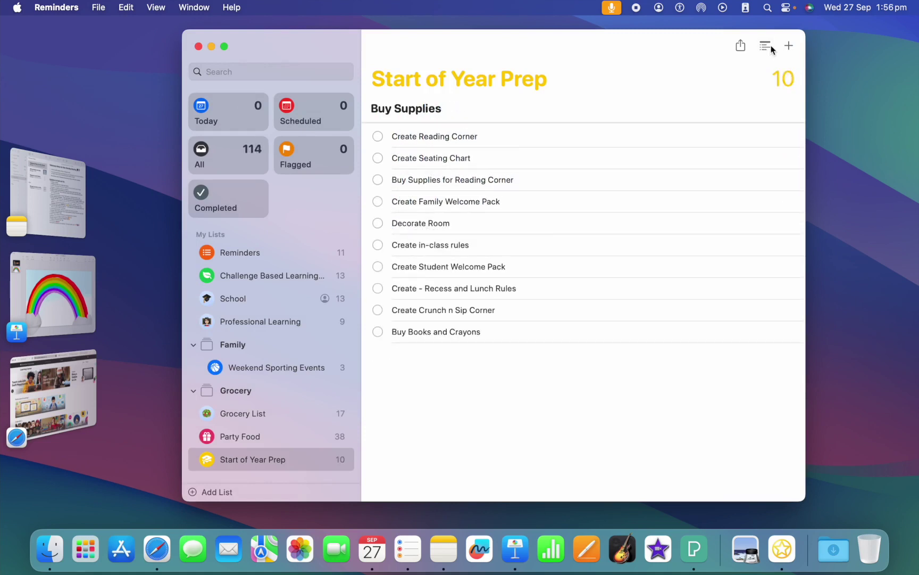
pyautogui.click(769, 46)
pyautogui.write('Create Rules and Guidance')
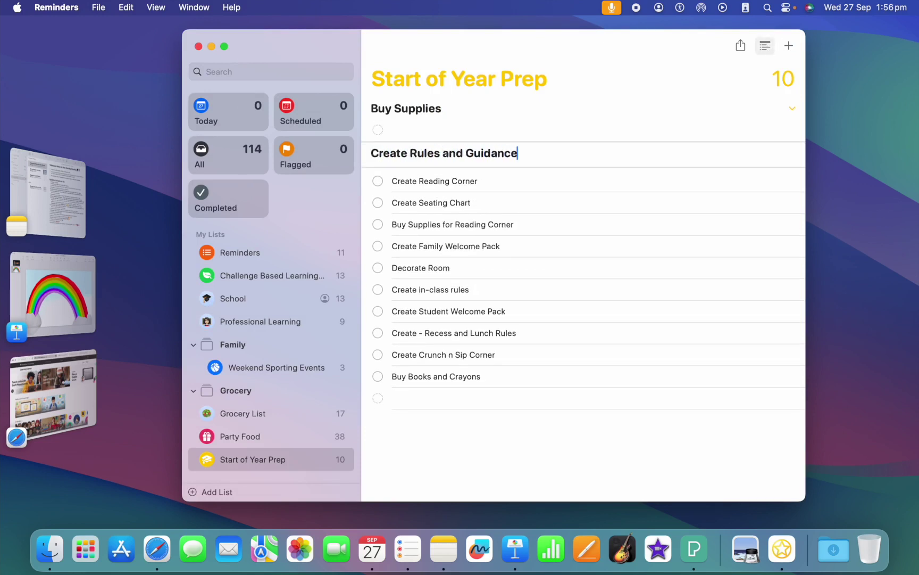
pyautogui.click(765, 47)
pyautogui.write('Welcome Packs')
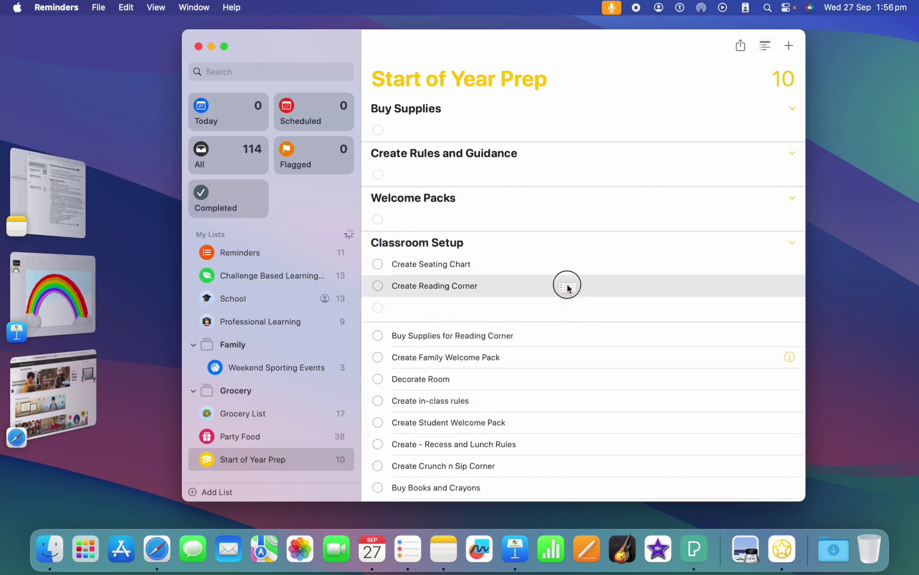
# Step: Move Create Family Welcome Pack into Welcome Packs, Create in-class rules into Create Rules and Guidance, and Decorate Room into Classroom Setup
pyautogui.moveTo(564, 283); pyautogui.dragTo(560, 230)
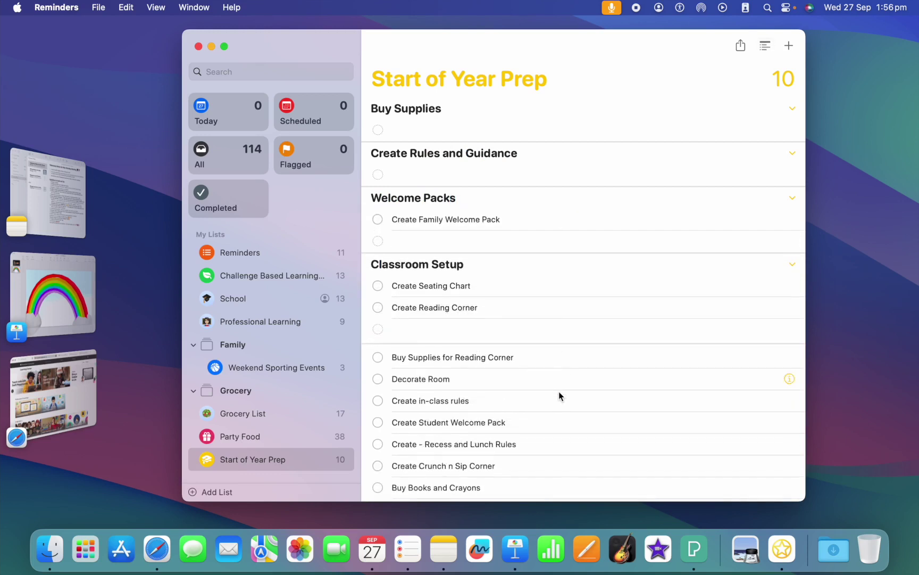
pyautogui.moveTo(556, 403); pyautogui.dragTo(529, 173)
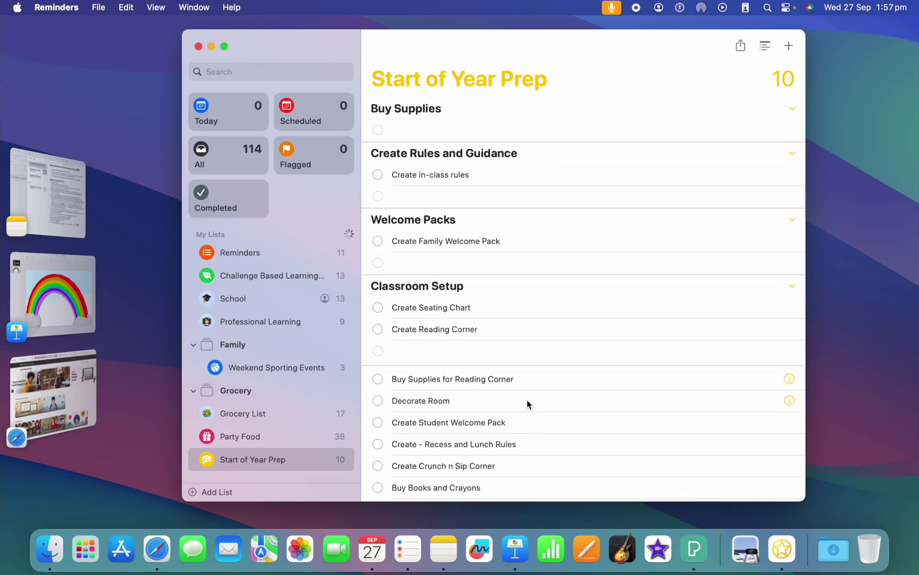
pyautogui.moveTo(527, 405); pyautogui.dragTo(526, 348)
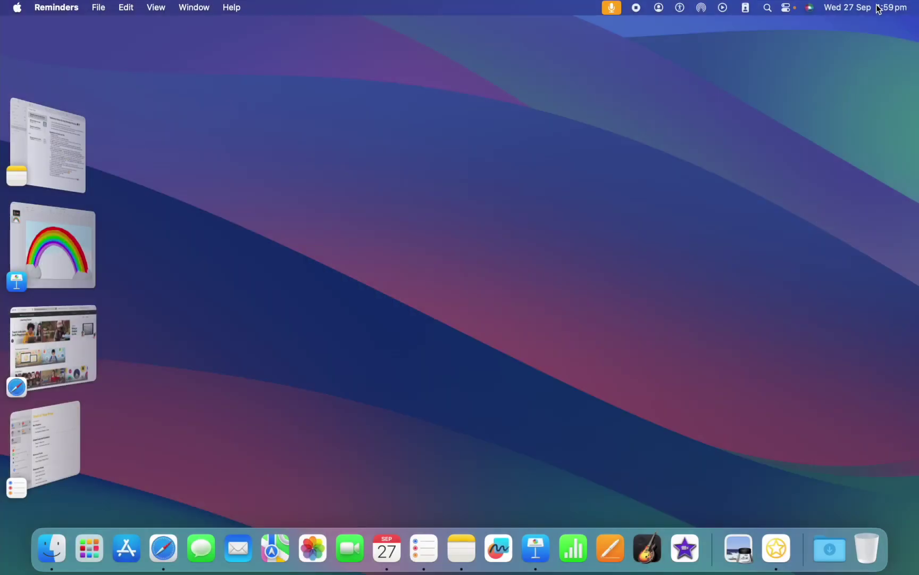
# Step: Open the widget gallery from Notification Centre and place the month calendar and analogue clock widgets side by side on the desktop
pyautogui.click(879, 7)
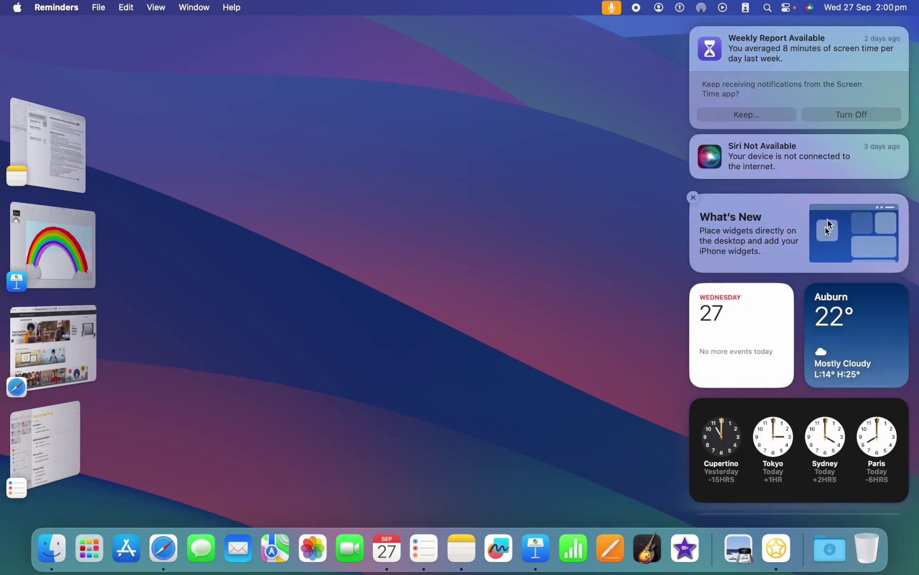
pyautogui.click(829, 223)
pyautogui.moveTo(424, 449)
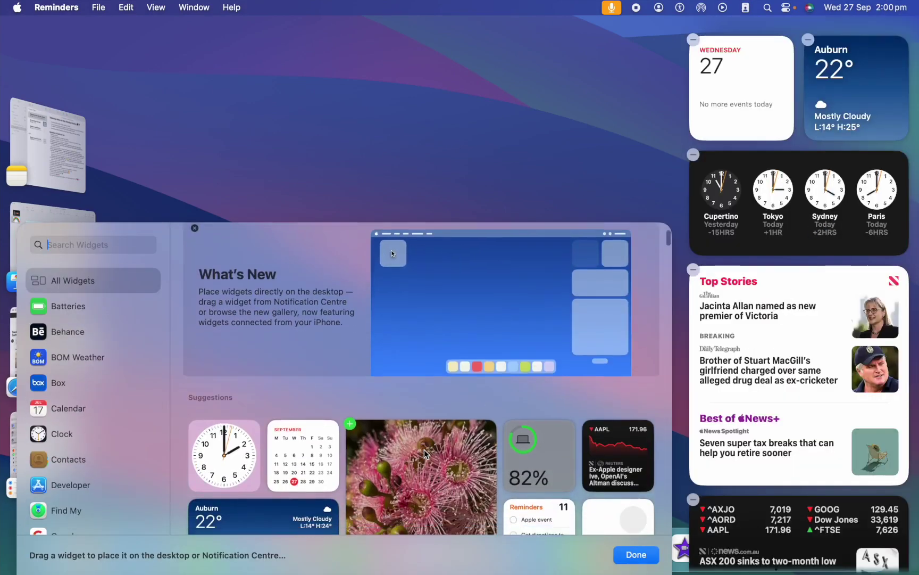
pyautogui.moveTo(317, 456); pyautogui.dragTo(218, 157)
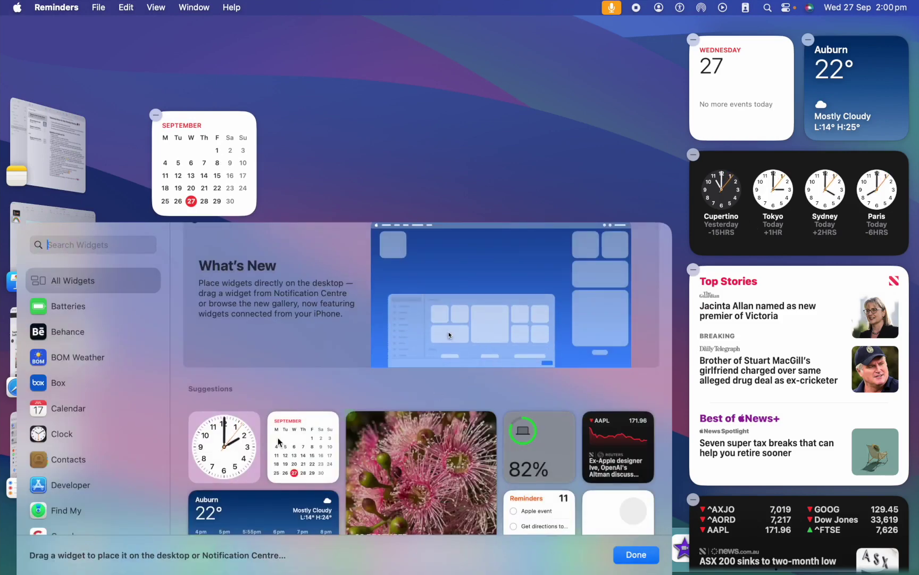
pyautogui.moveTo(223, 444); pyautogui.dragTo(334, 157)
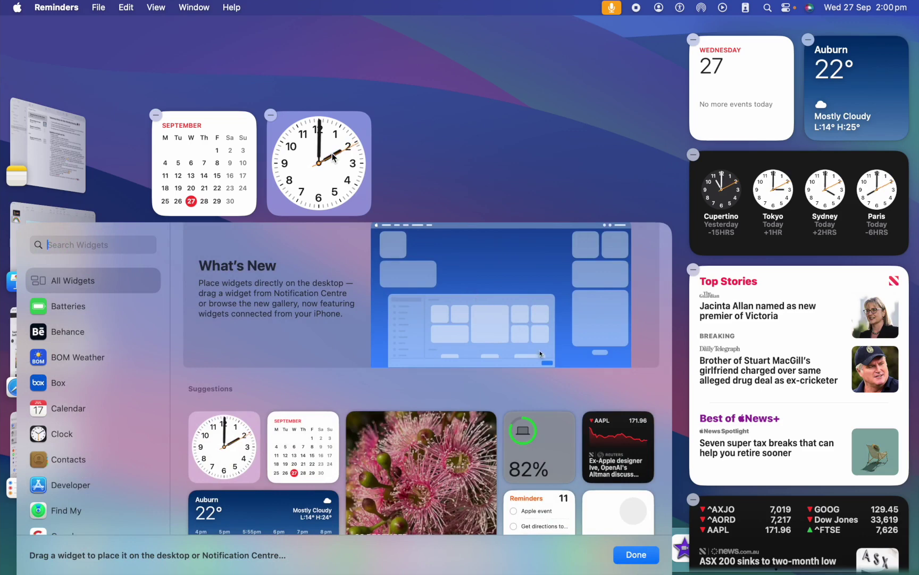
# Step: Place the City I clock widget beside the analogue clock on the desktop and set its city to Sydney
pyautogui.click(45, 435)
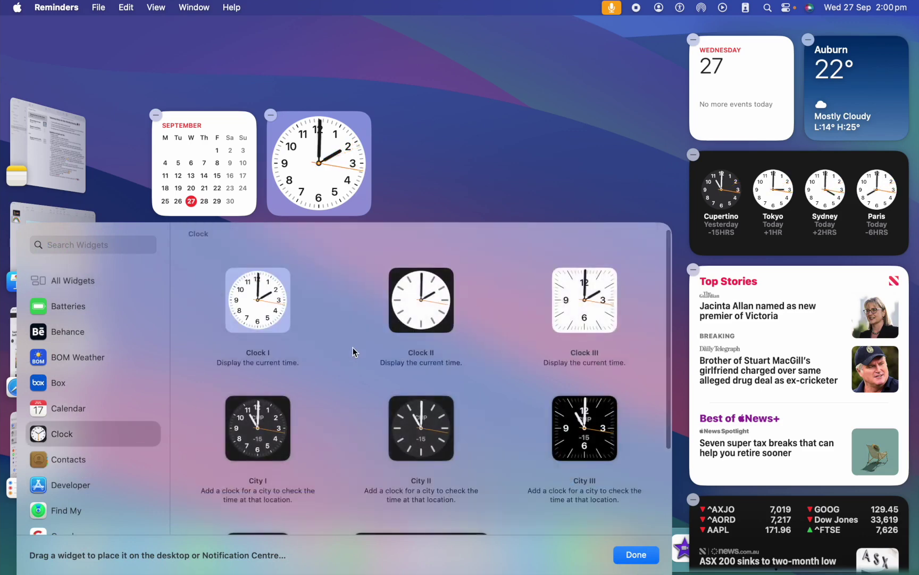
pyautogui.moveTo(265, 461)
pyautogui.moveTo(264, 450); pyautogui.dragTo(438, 178)
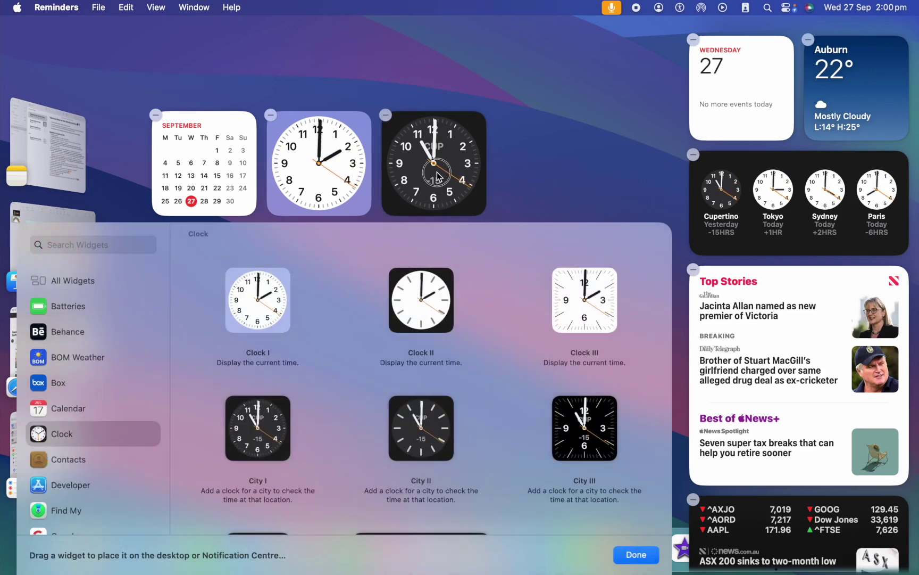
pyautogui.click(437, 172)
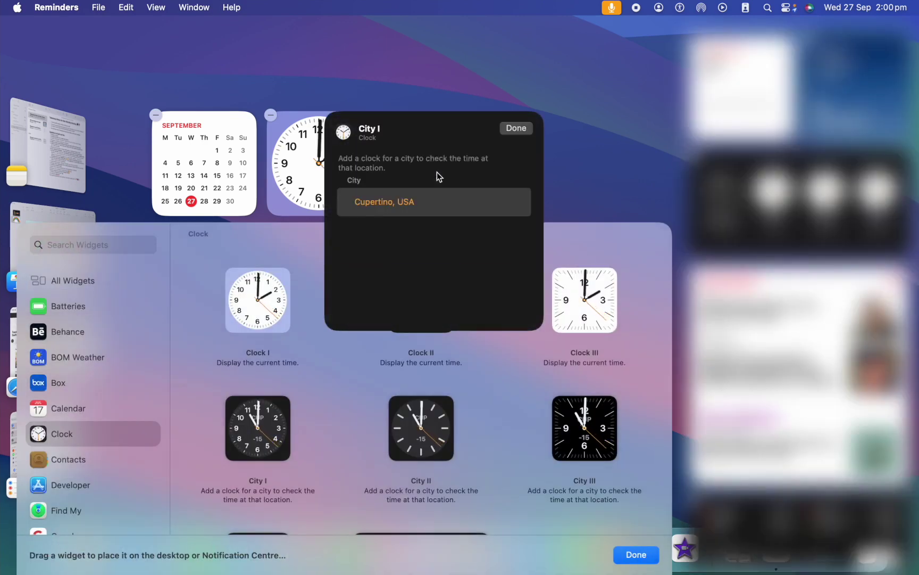
pyautogui.click(423, 201)
pyautogui.click(390, 160)
pyautogui.write('sydney')
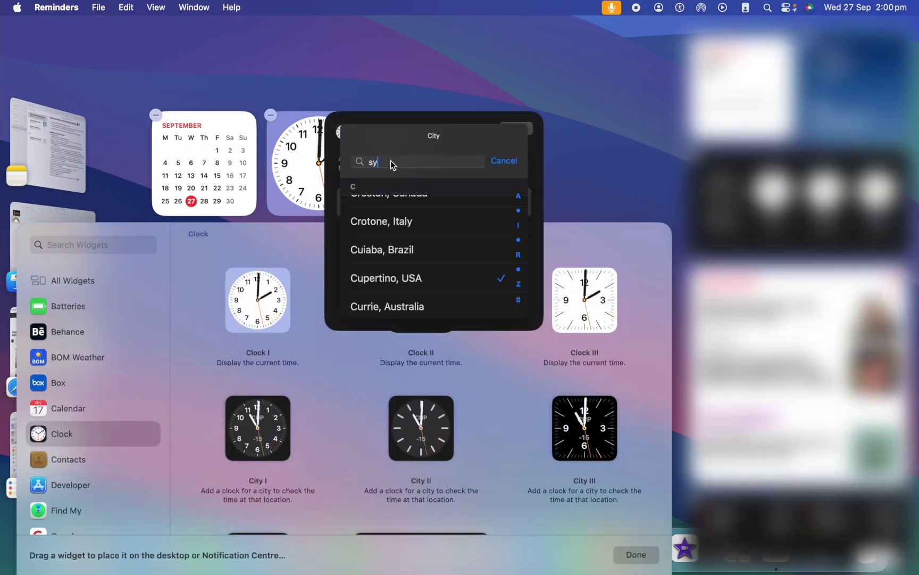
pyautogui.click(399, 193)
pyautogui.click(516, 128)
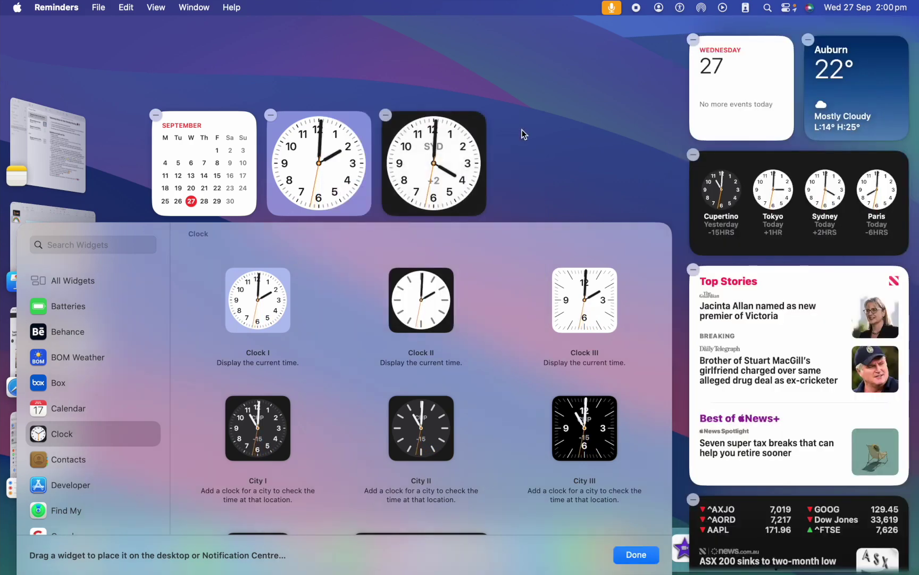
# Step: Place the wide Screen Time activity widget beneath the two clocks on the desktop and close the widget gallery
pyautogui.scroll(-3, 129, 479)
pyautogui.scroll(-10, 128, 480)
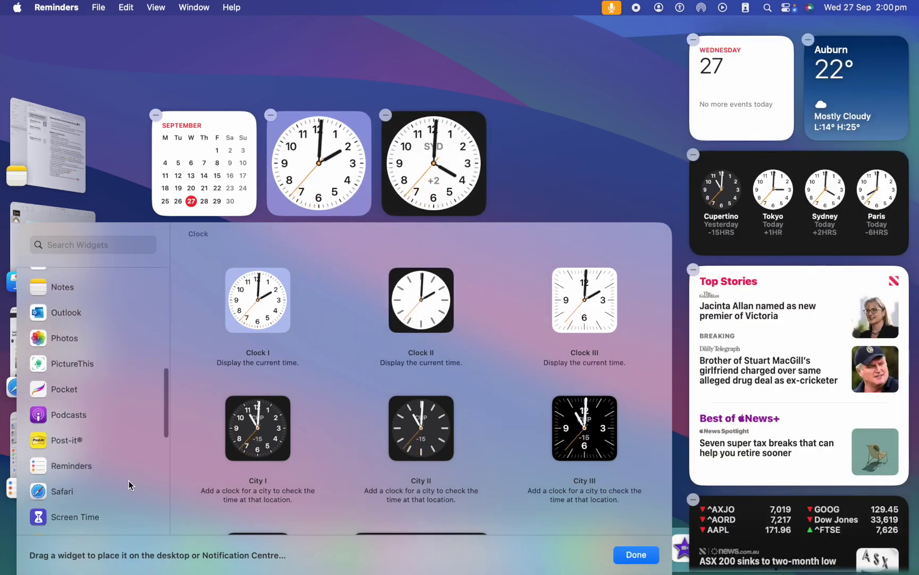
pyautogui.click(103, 462)
pyautogui.moveTo(412, 341); pyautogui.dragTo(512, 221)
pyautogui.click(475, 436)
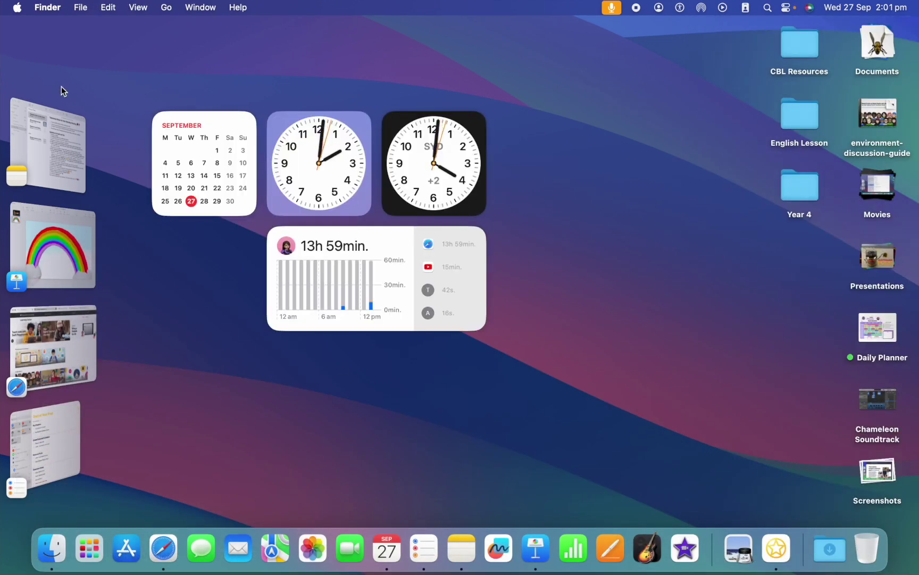
# Step: Change the desktop widget style to monochrome in the Desktop & Dock system settings and reveal the desktop
pyautogui.click(20, 10)
pyautogui.click(31, 45)
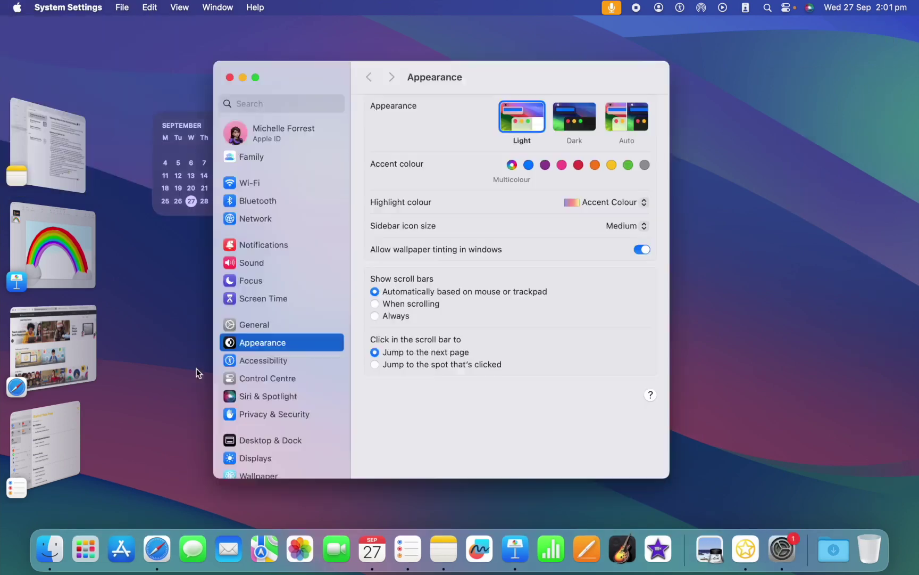
pyautogui.scroll(-5, 536, 272)
pyautogui.click(536, 307)
pyautogui.scroll(-7, 671, 378)
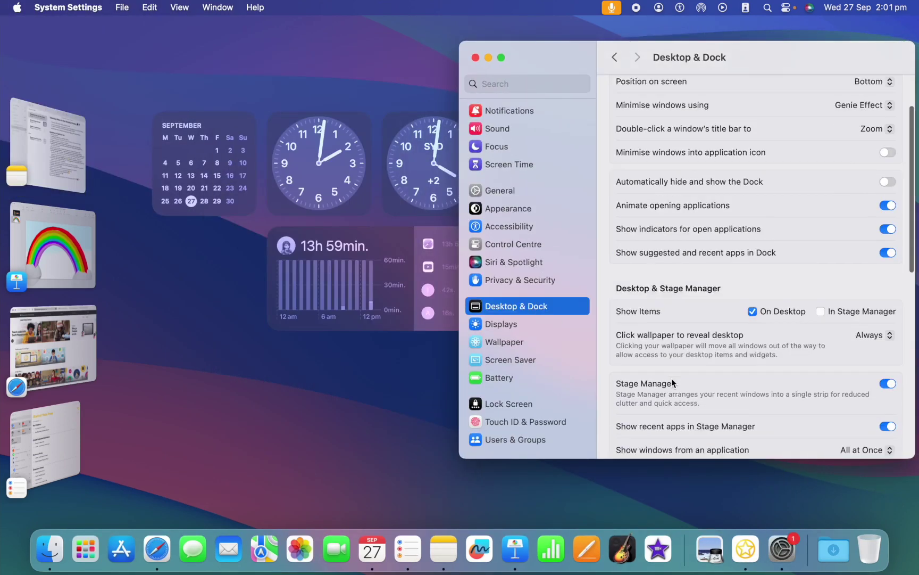
pyautogui.scroll(-1, 851, 362)
pyautogui.click(868, 359)
pyautogui.click(866, 367)
pyautogui.click(386, 403)
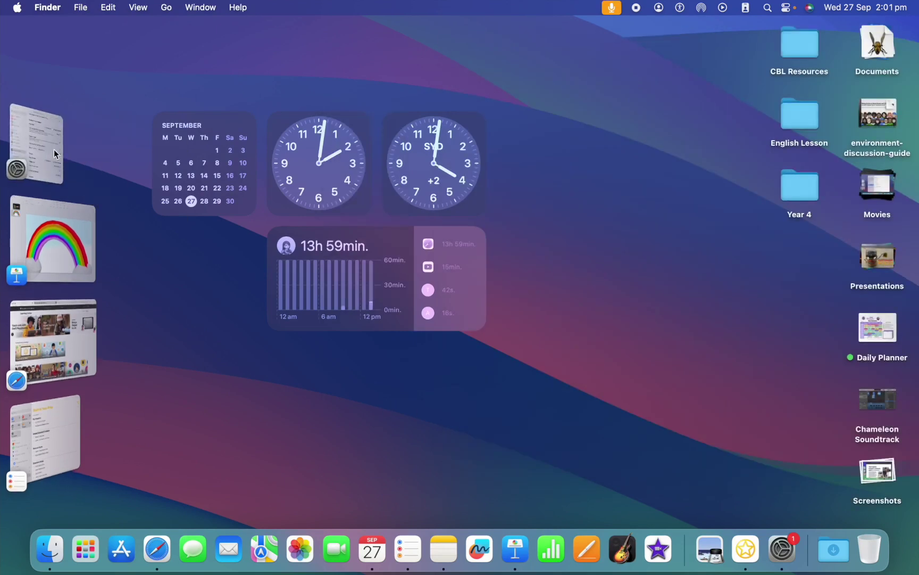
# Step: Return to the Desktop & Dock settings and change the desktop widget style again
pyautogui.click(386, 403)
pyautogui.click(867, 354)
pyautogui.click(855, 371)
pyautogui.click(852, 358)
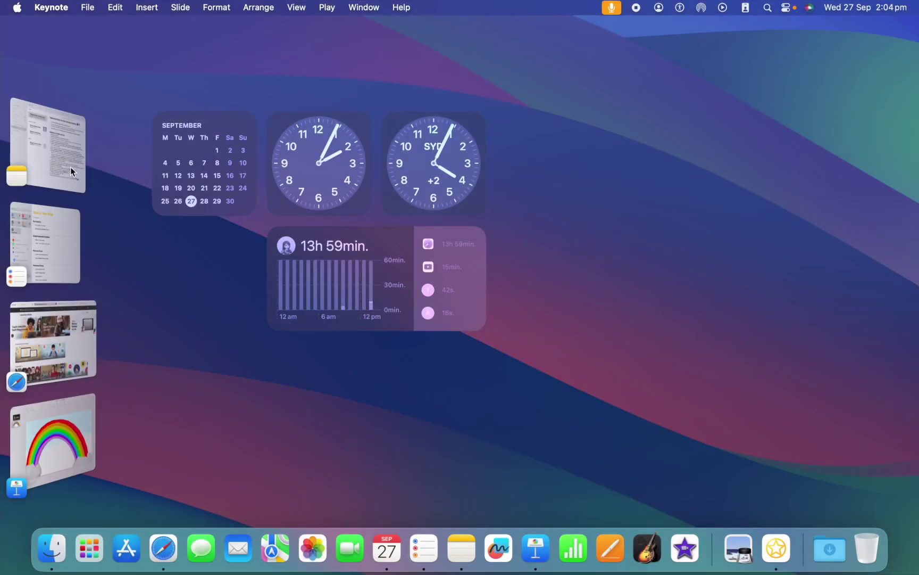
# Step: Switch to Notes, open the AR-activities-for-kids note and show the page thumbnails of its PDF
pyautogui.click(73, 168)
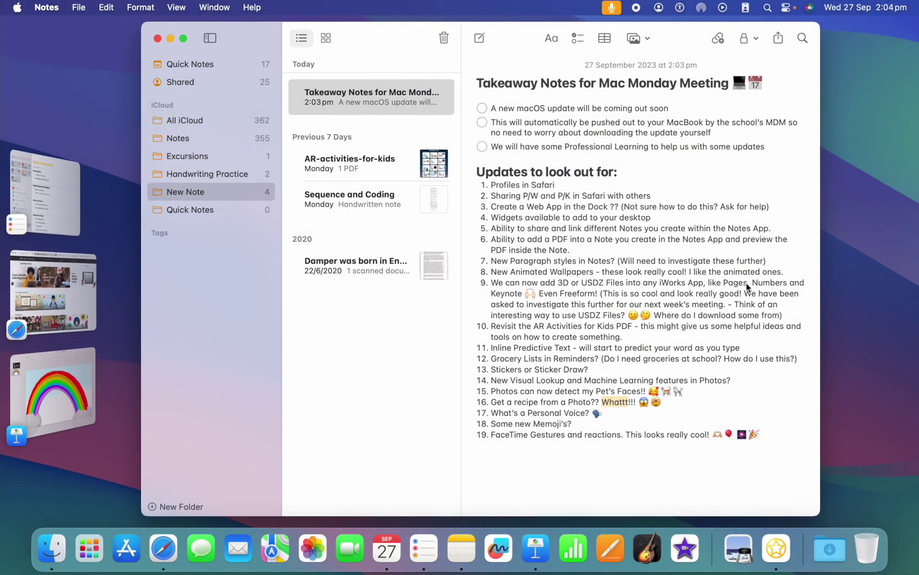
pyautogui.click(437, 266)
pyautogui.click(429, 167)
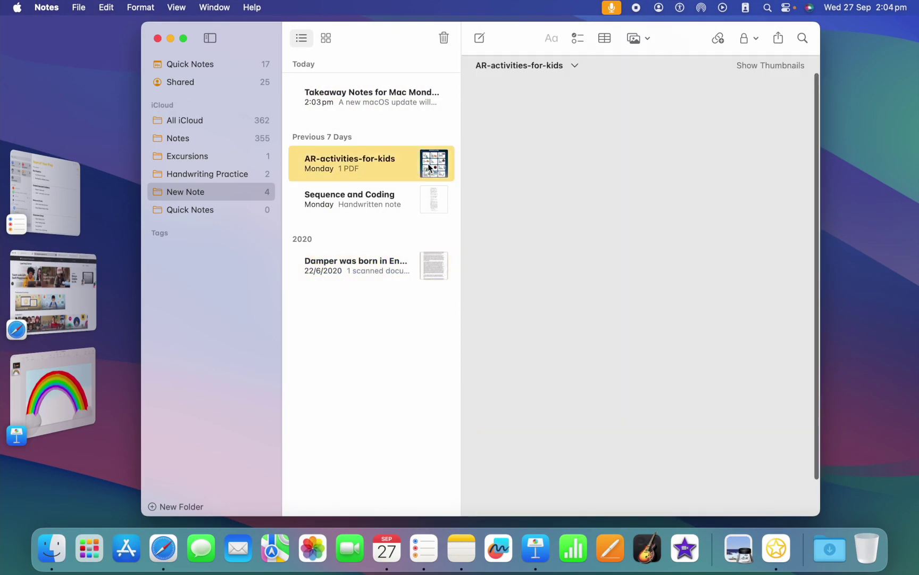
pyautogui.click(756, 64)
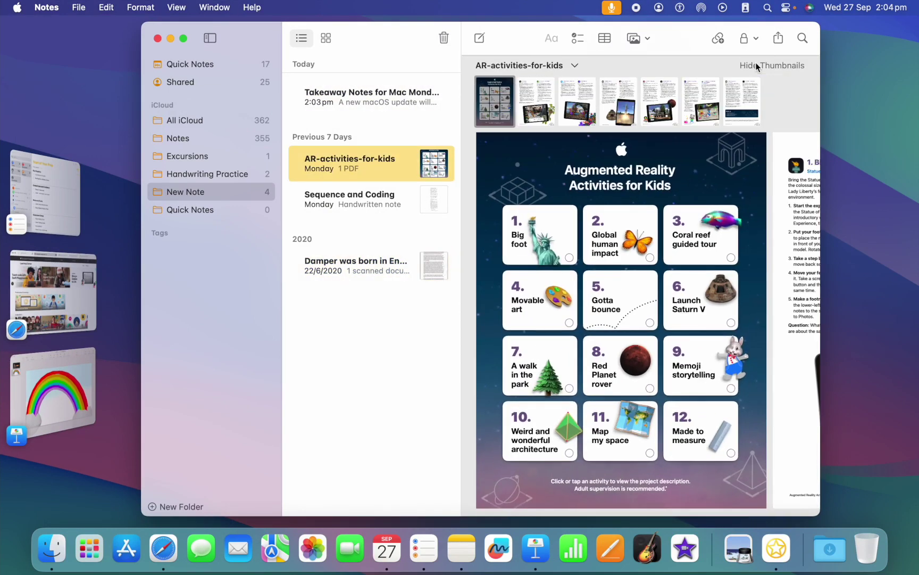
# Step: Go through the AR-activities-for-kids PDF pages up to the last one and hide the page thumbnails
pyautogui.click(539, 105)
pyautogui.click(568, 106)
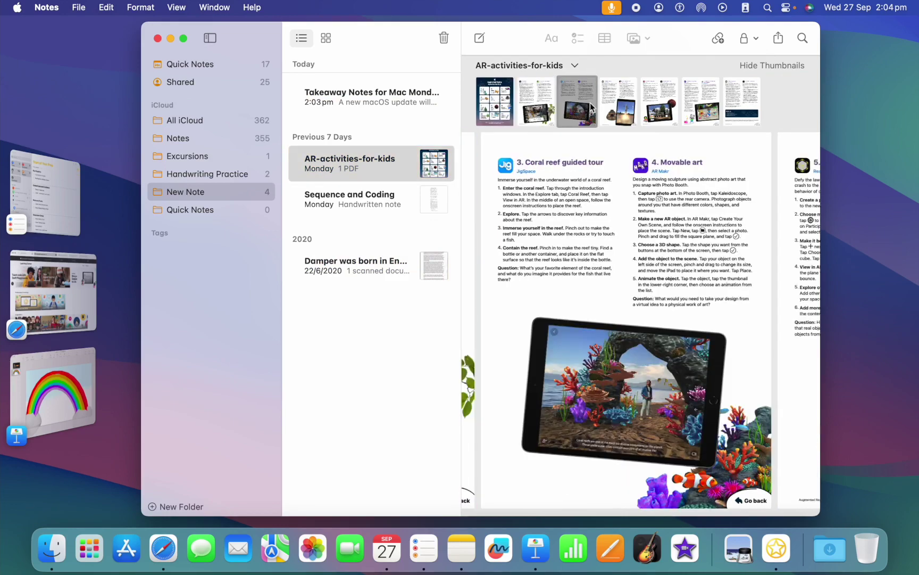
pyautogui.click(606, 108)
pyautogui.click(653, 109)
pyautogui.click(697, 109)
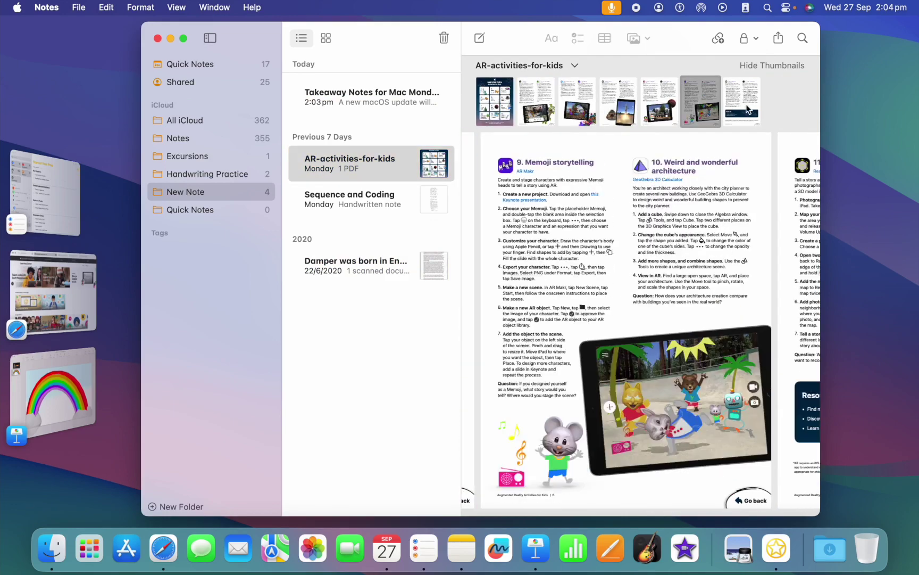
pyautogui.click(745, 109)
pyautogui.click(773, 65)
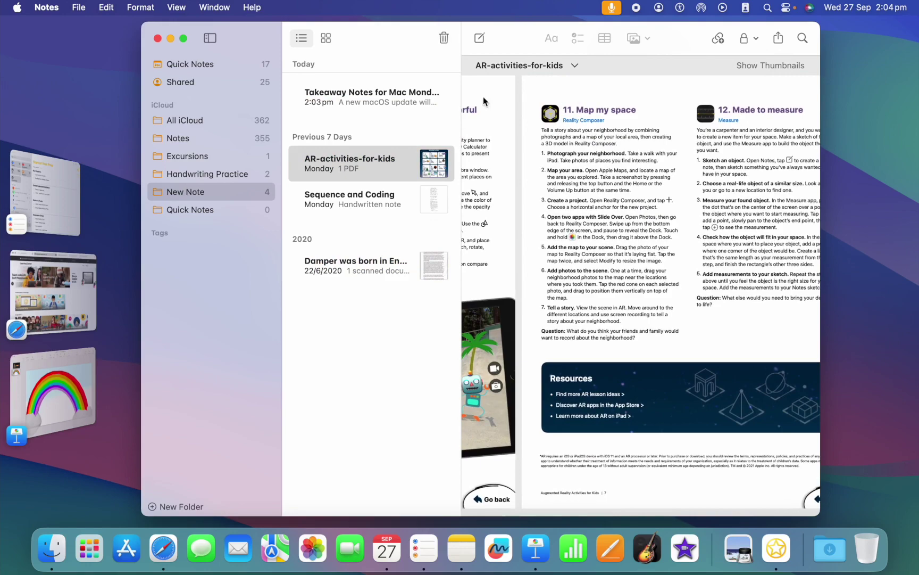
# Step: Link "AR Activities for Kids PDF" in item 10 of the Takeaway Notes note to the AR-activities-for-kids note and test the link
pyautogui.click(422, 101)
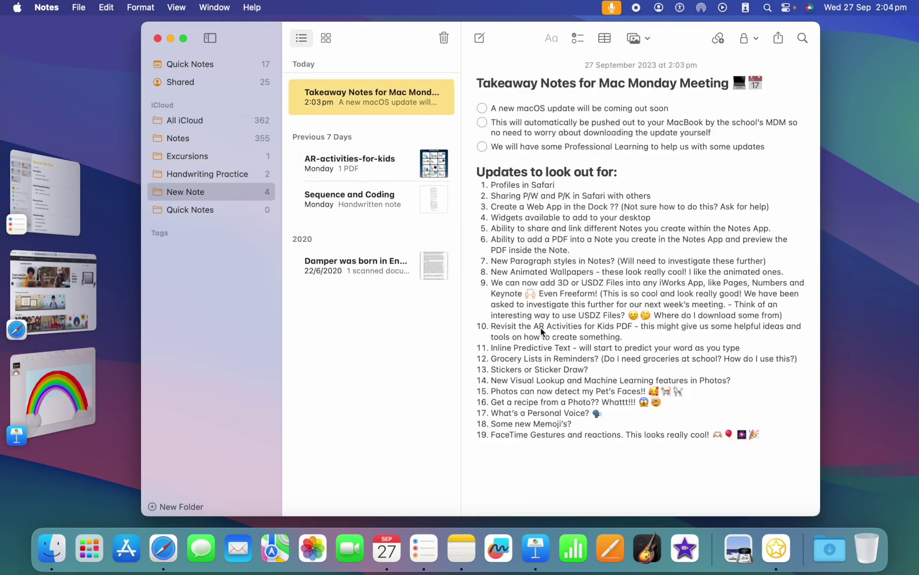
pyautogui.moveTo(534, 326); pyautogui.dragTo(626, 323)
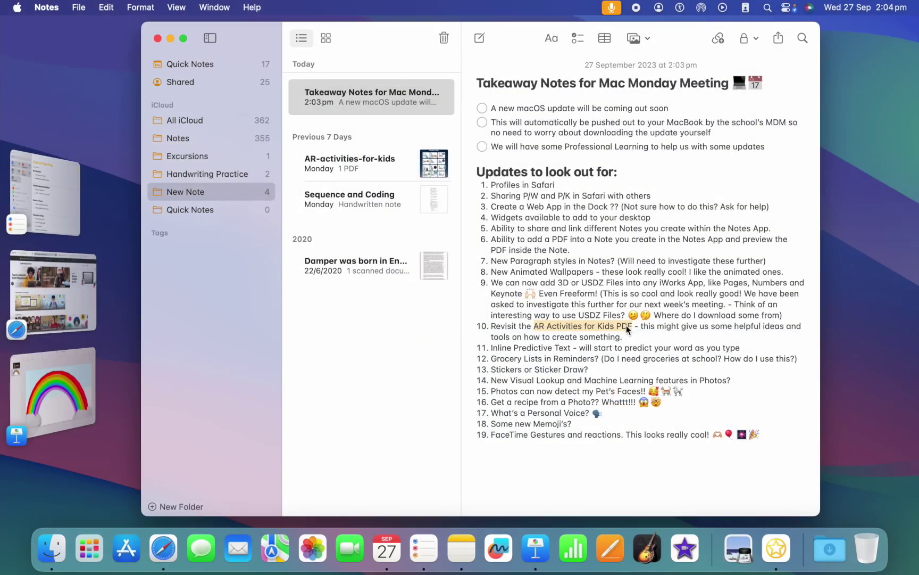
pyautogui.keyDown('ctrl'); pyautogui.click(627, 325); pyautogui.keyUp('ctrl')
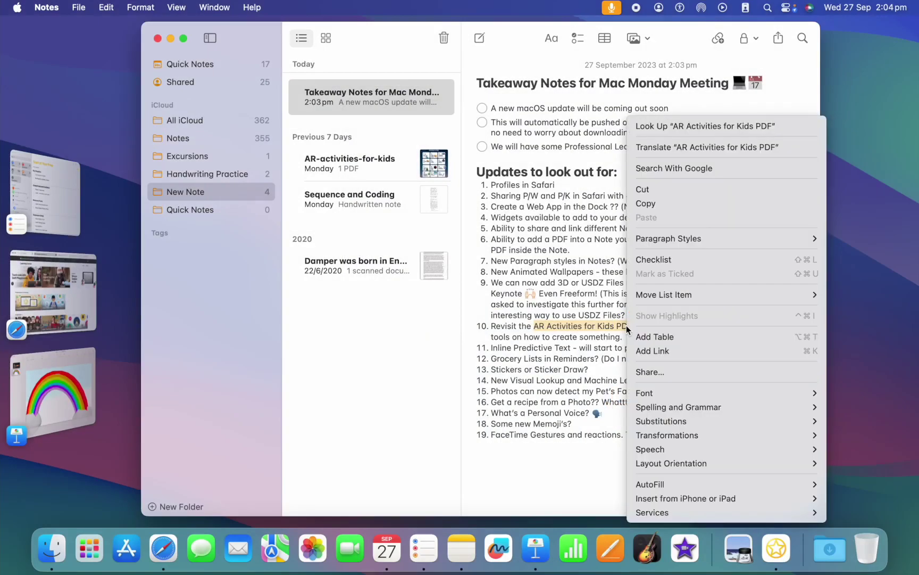
pyautogui.click(650, 352)
pyautogui.write('AR')
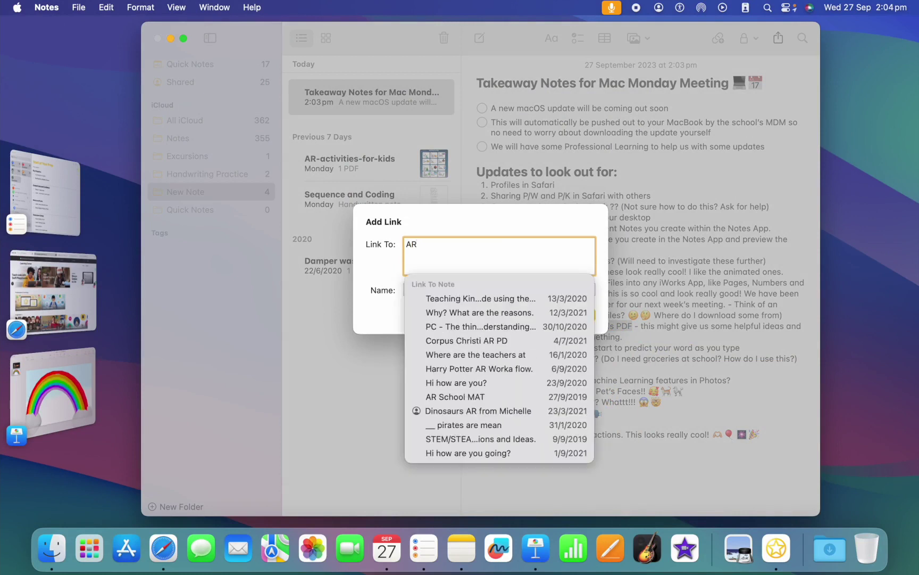
pyautogui.write('-')
pyautogui.click(577, 299)
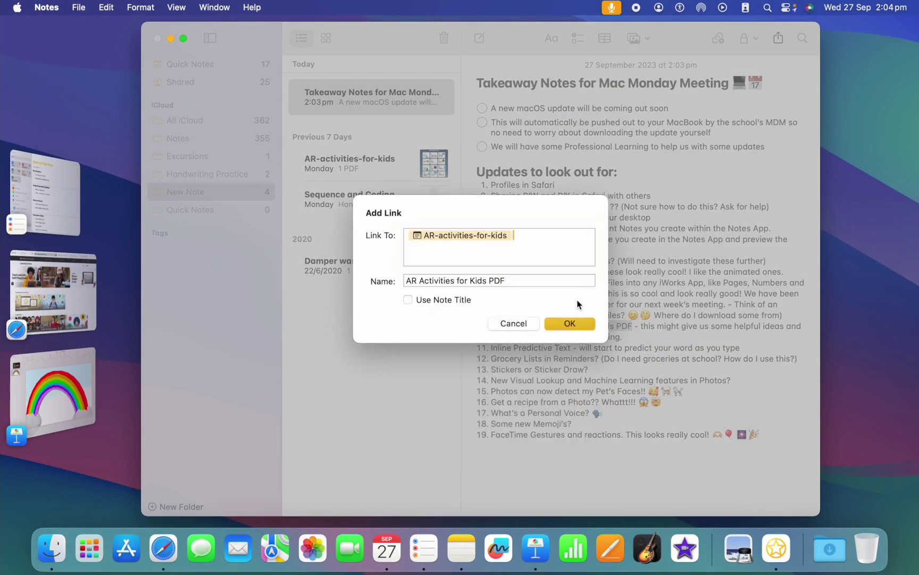
pyautogui.click(581, 329)
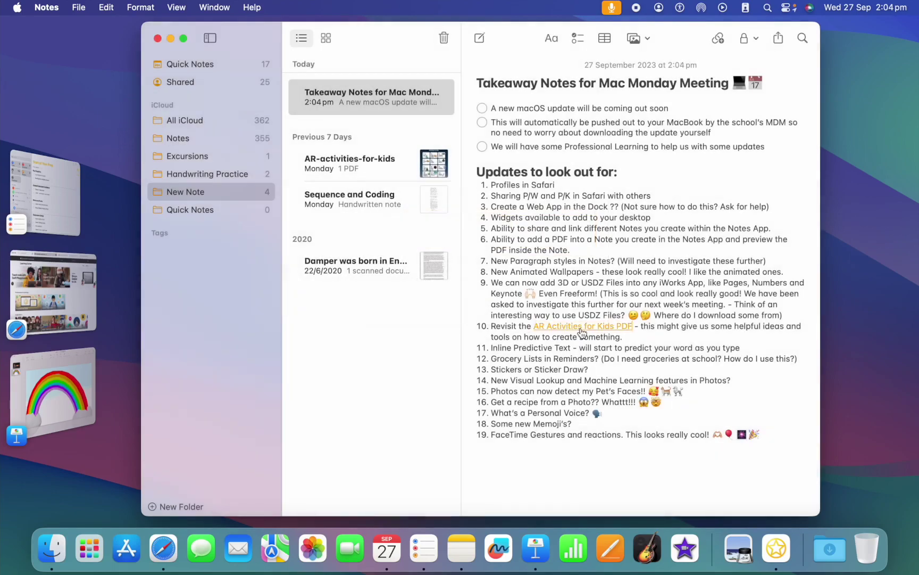
pyautogui.click(602, 327)
pyautogui.click(426, 113)
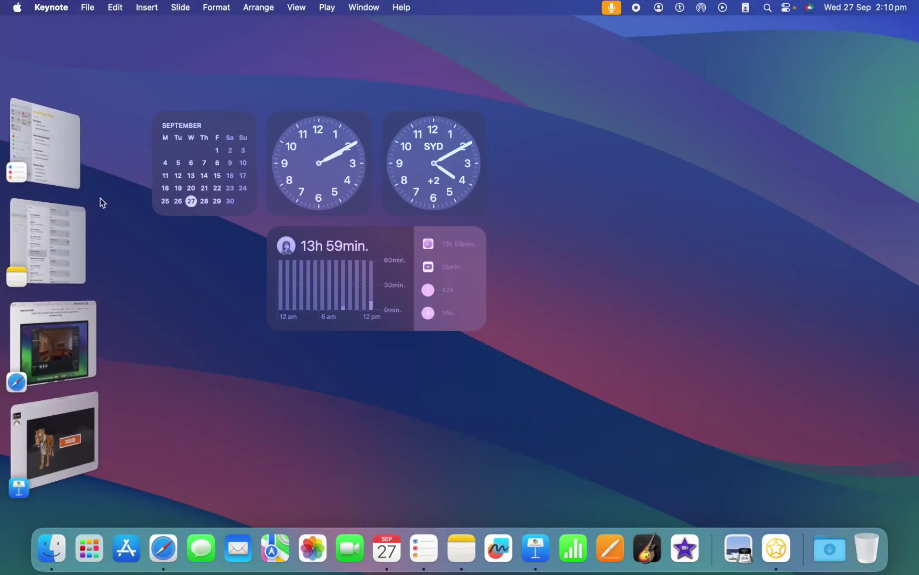
# Step: Switch to the 3D Animated Objects presentation in Keynote and try out the tiger model's 3D rotation control
pyautogui.click(83, 444)
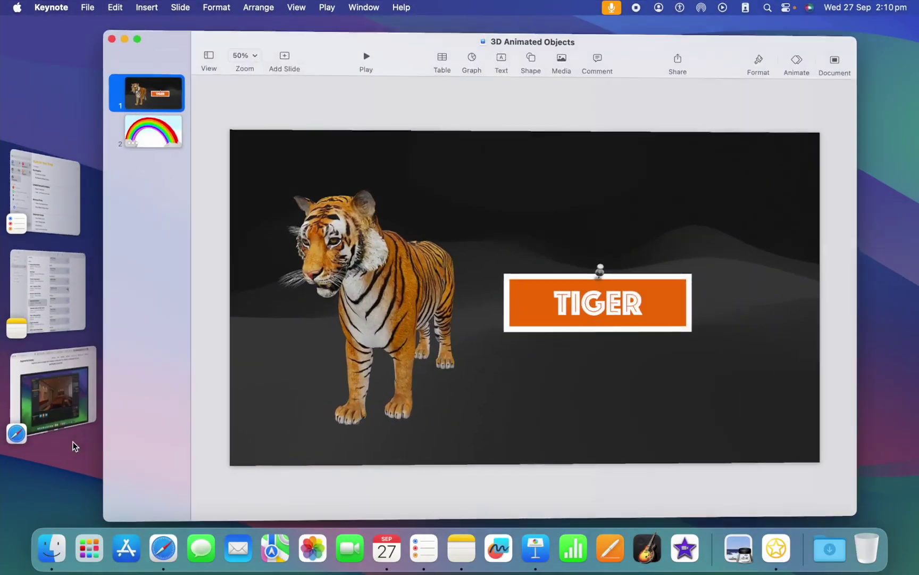
pyautogui.click(405, 310)
pyautogui.moveTo(381, 307)
pyautogui.mouseDown()
pyautogui.moveTo(404, 306)
pyautogui.moveTo(381, 307)
pyautogui.mouseUp()
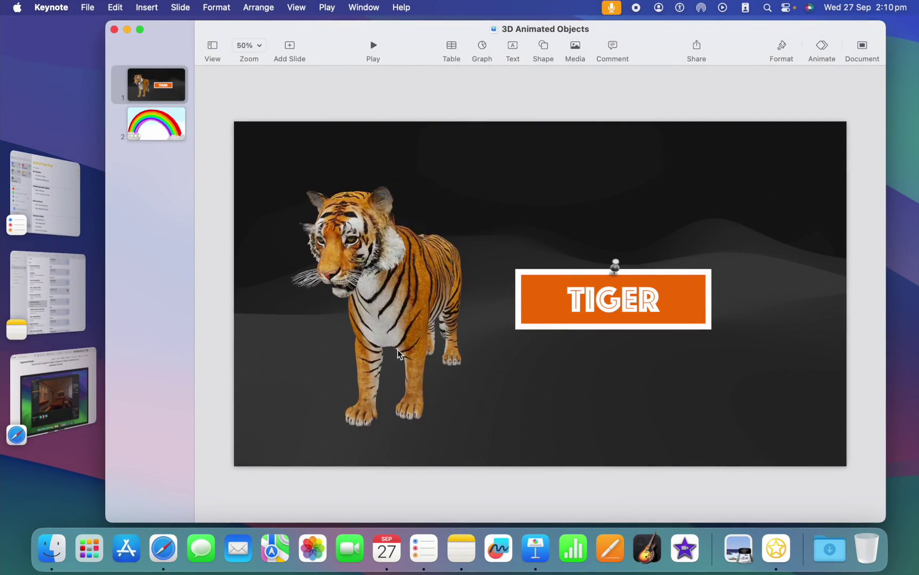
# Step: Play and pause the tiger's embedded animation, and run the slideshow after showing its 3D Object settings
pyautogui.click(447, 412)
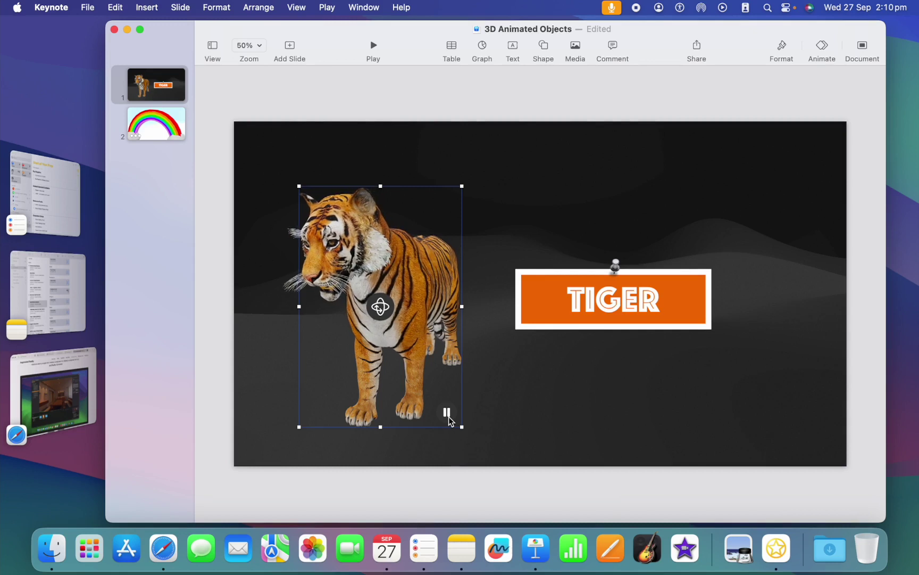
pyautogui.click(445, 411)
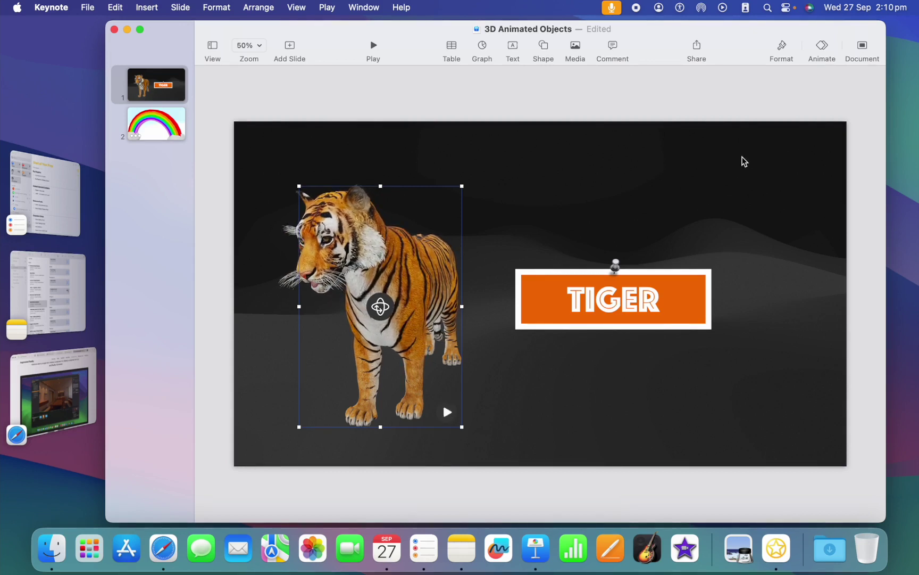
pyautogui.click(782, 49)
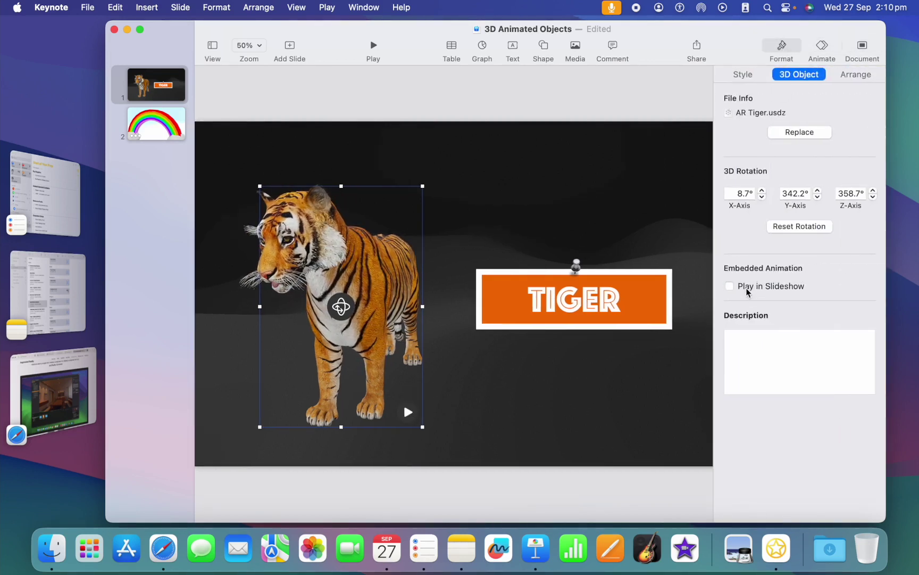
pyautogui.click(374, 52)
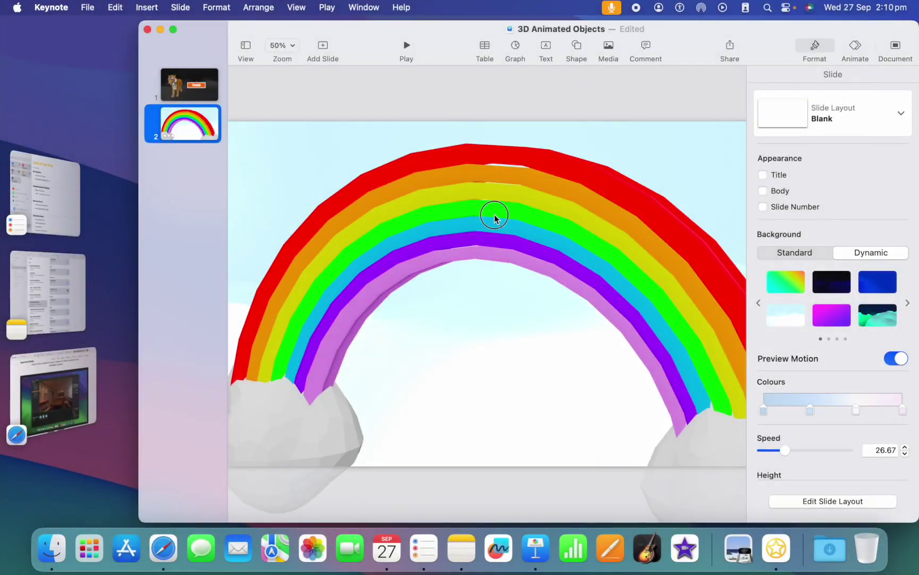
# Step: Select the 3D rainbow on slide 2, preview its Wipe build-in animation and play the slideshow
pyautogui.click(493, 211)
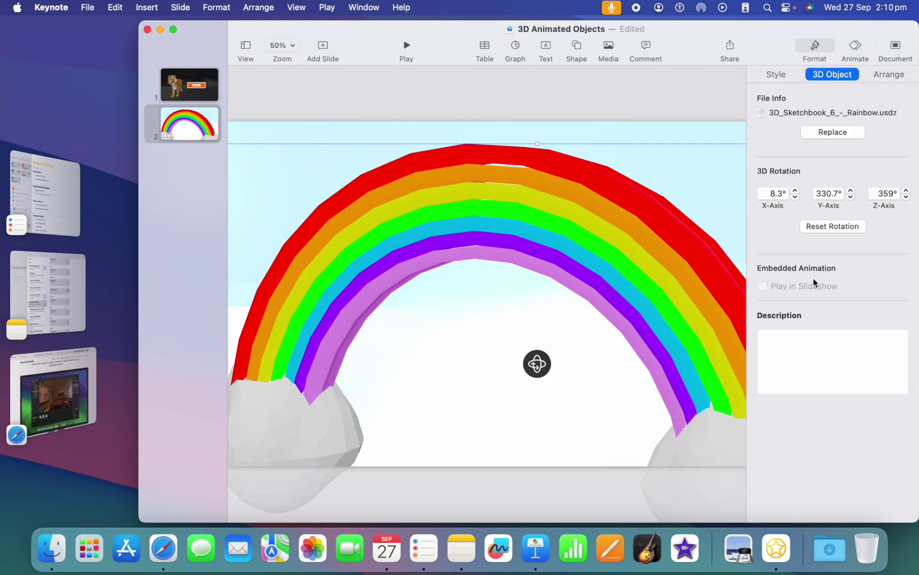
pyautogui.click(856, 47)
pyautogui.click(874, 119)
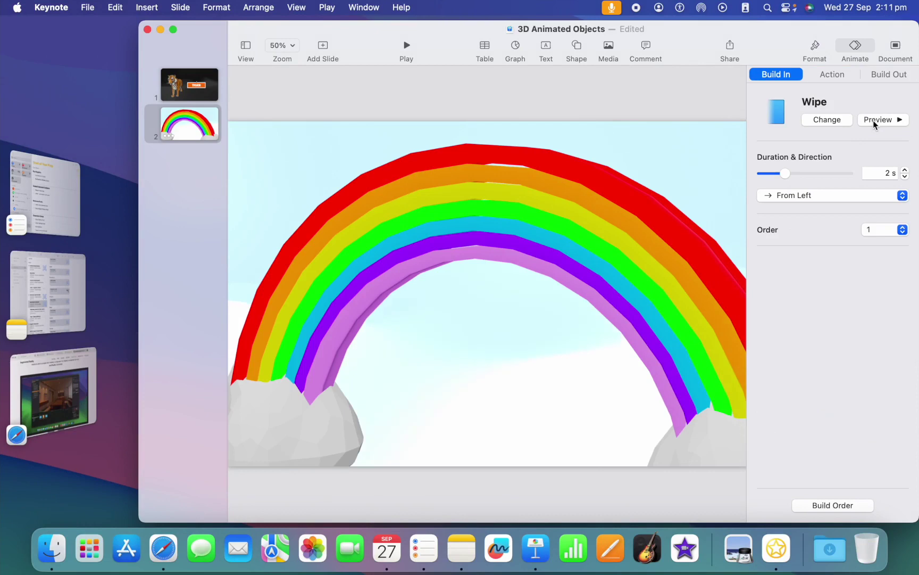
pyautogui.click(406, 48)
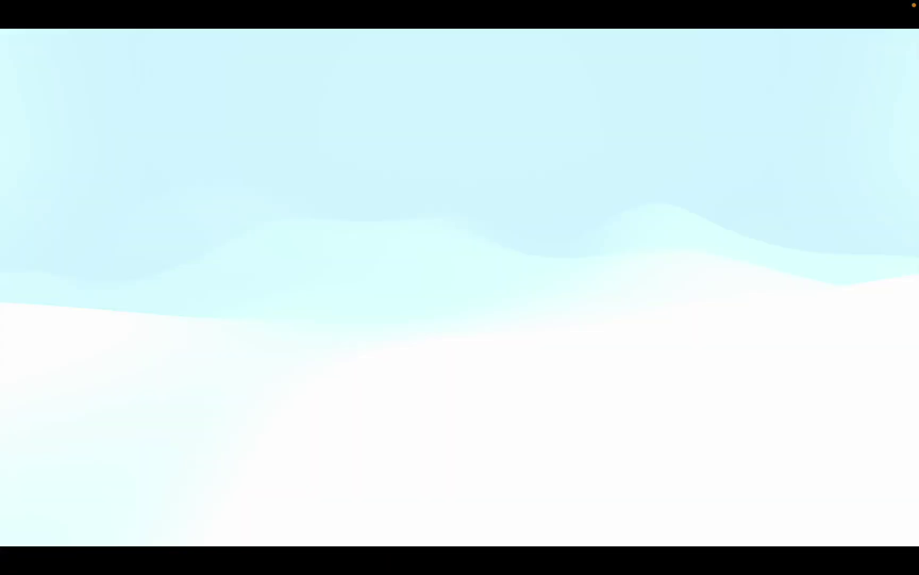